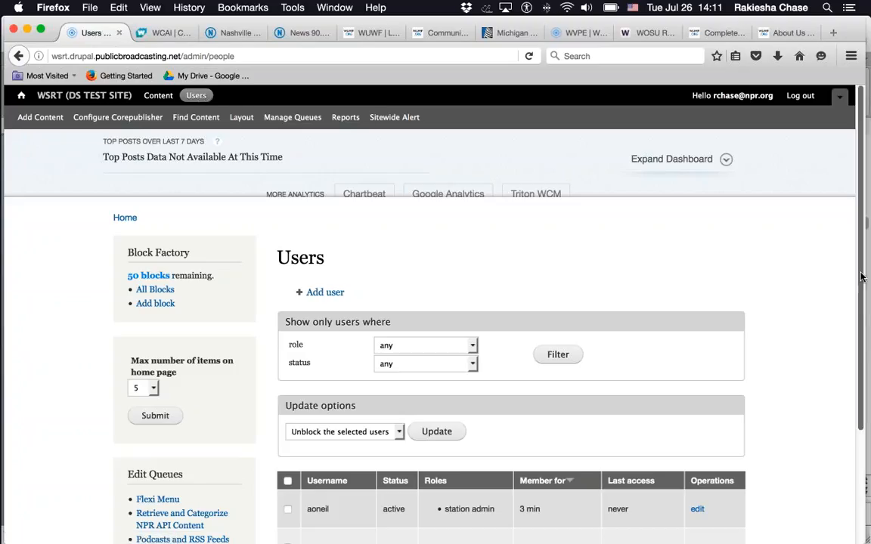
Step: Open the most recently added station admin account for editing and bring its password fields into view
scroll(860, 342, down, 1)
scroll(861, 342, down, 2)
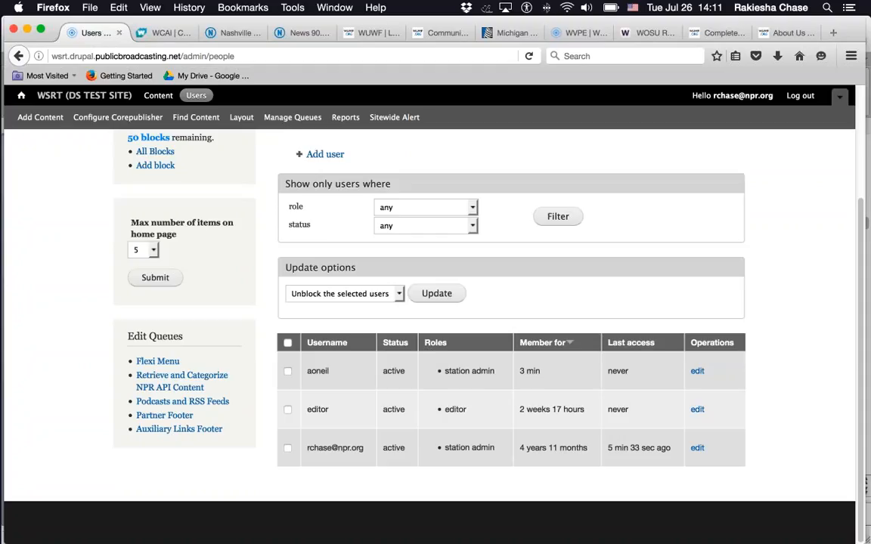
click(697, 373)
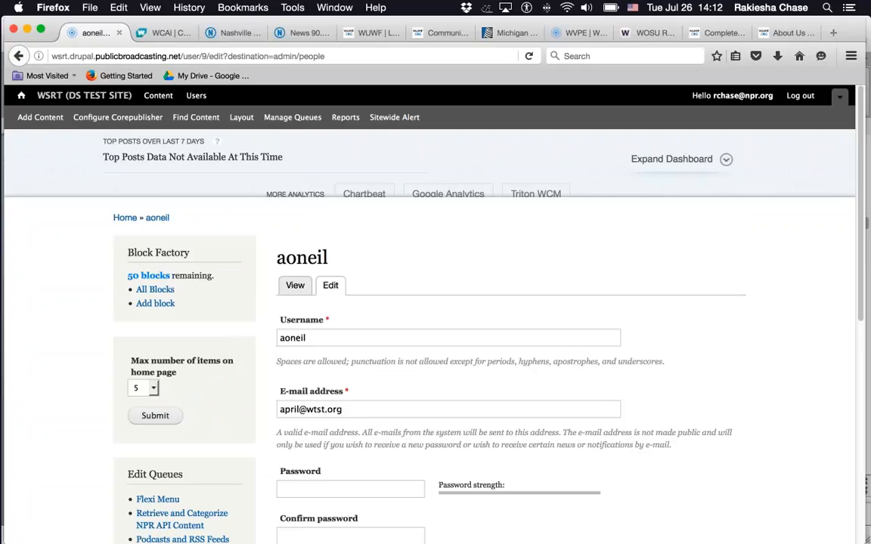
scroll(862, 358, down, 3)
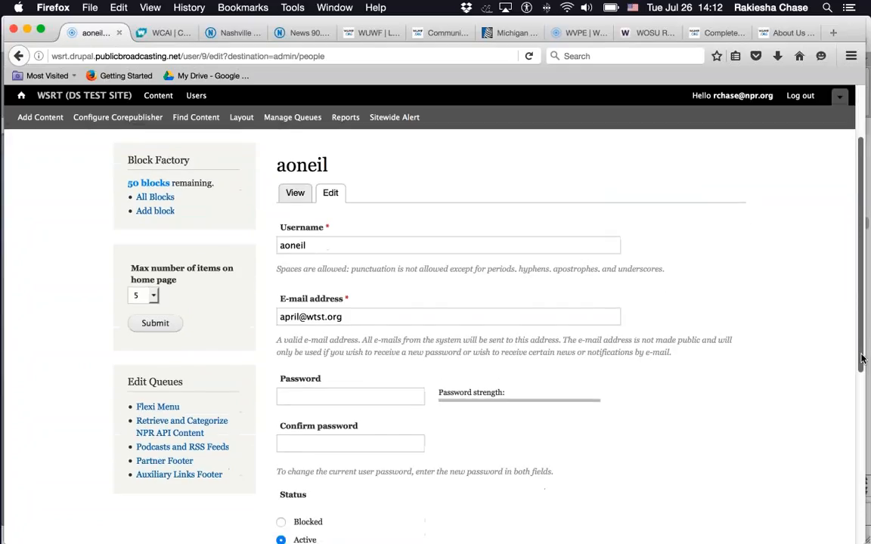
drag(862, 358, 863, 424)
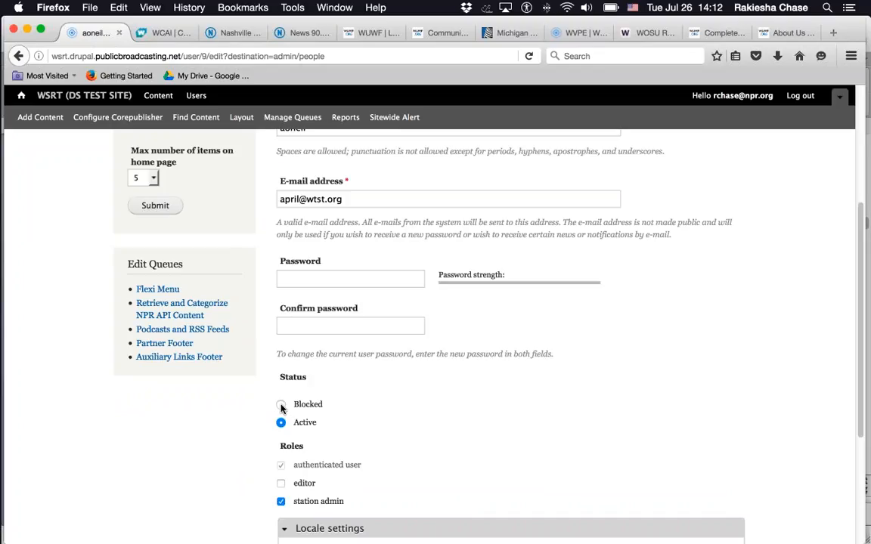
Step: Enter a new account password and repeat it in the confirmation field
click(310, 279)
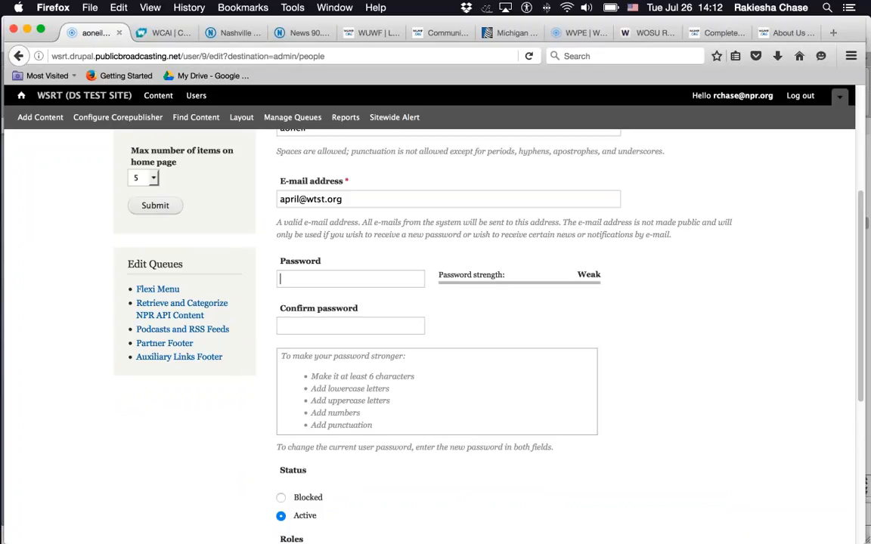
text(••••••••••••)
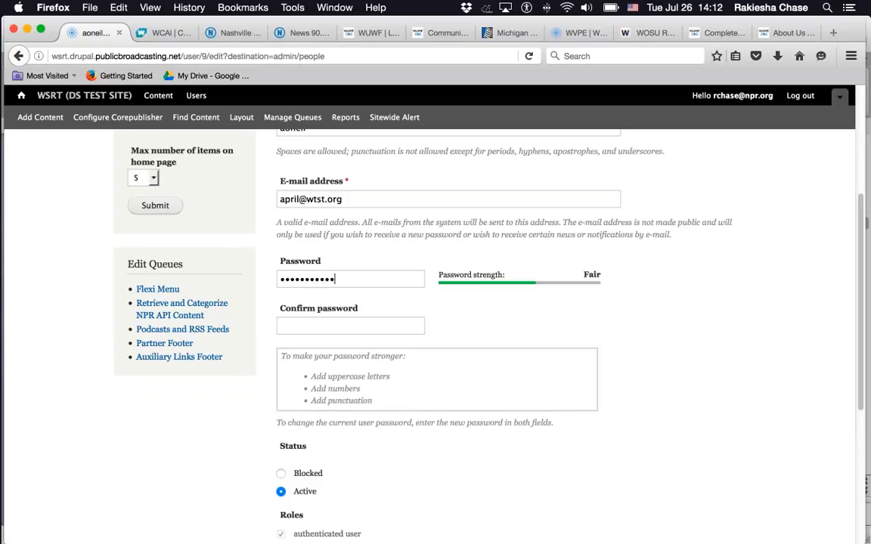
key(Tab)
text(••••••••)
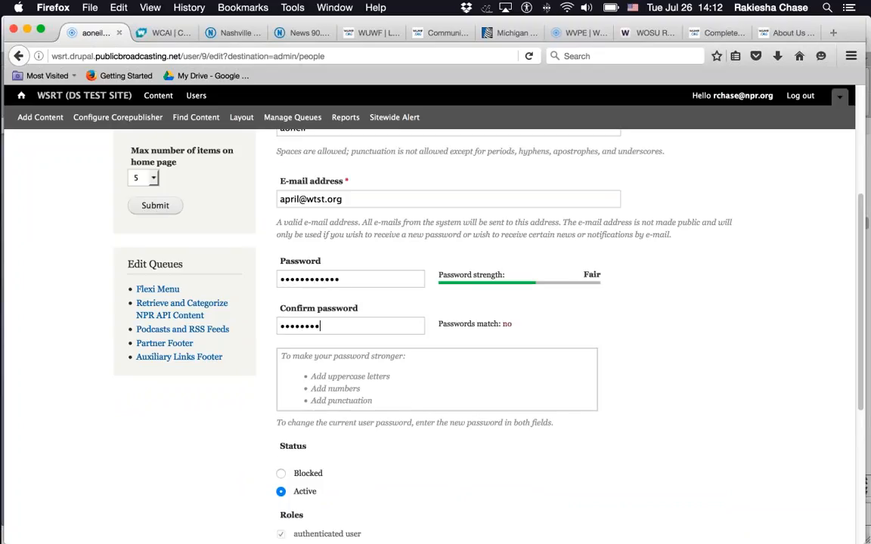
key(BackSpace)
key(BackSpace)
key(BackSpace)
key(BackSpace)
key(BackSpace)
key(BackSpace)
key(BackSpace)
key(BackSpace)
text(••••)
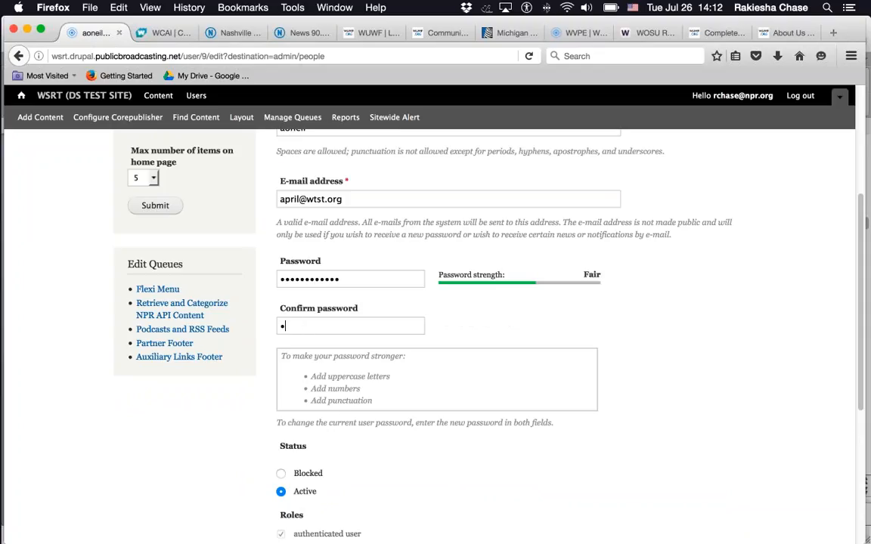
text(••••••••)
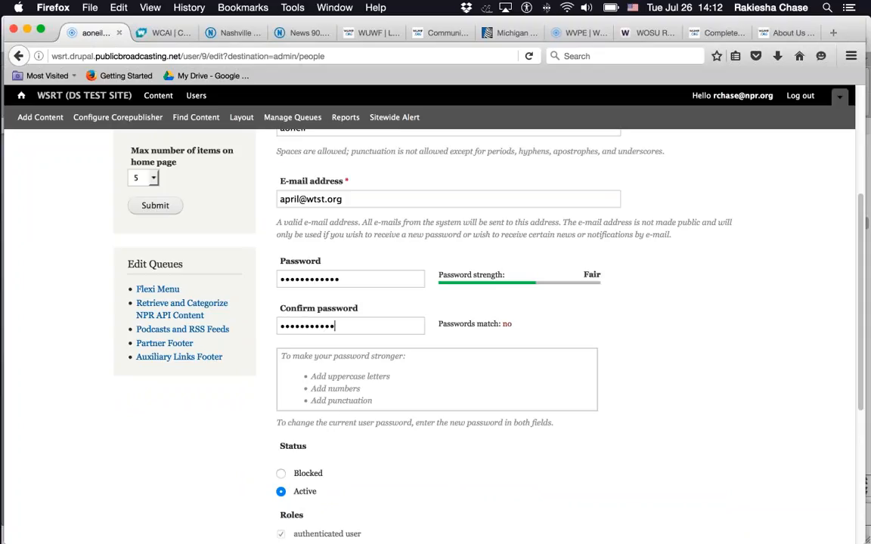
key(super+a)
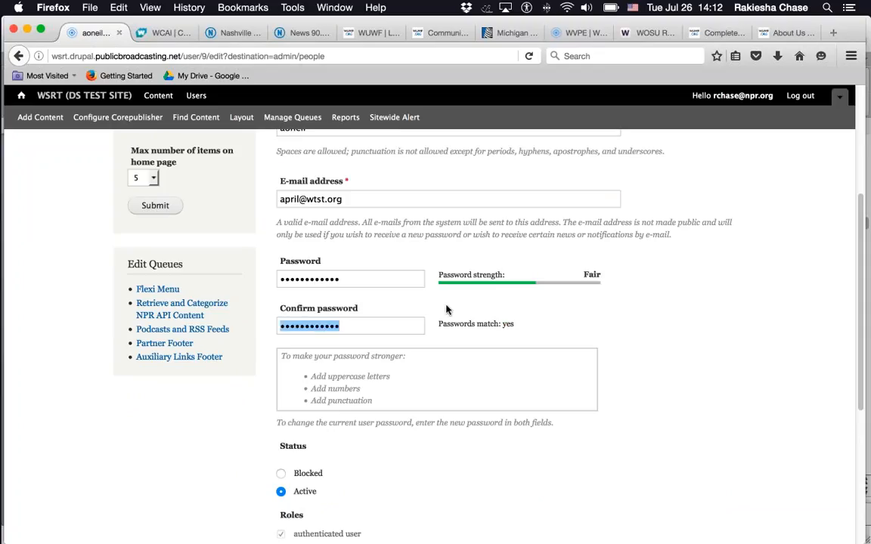
Step: Save the user account changes and dismiss the browser's offer to remember the login
scroll(423, 325, down, 5)
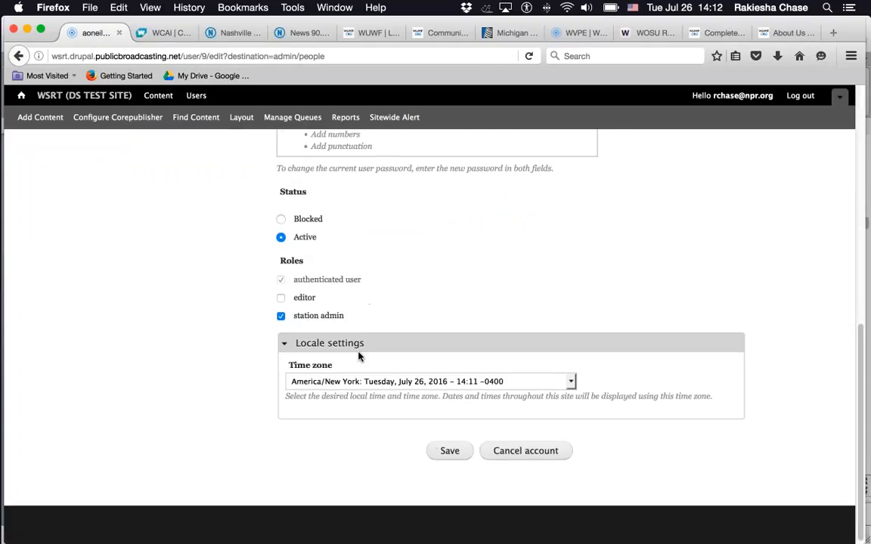
click(448, 451)
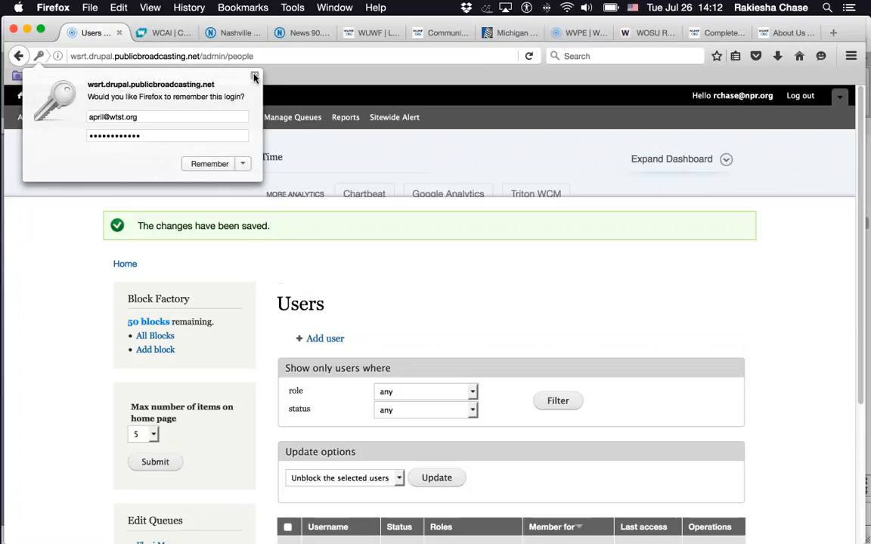
click(255, 77)
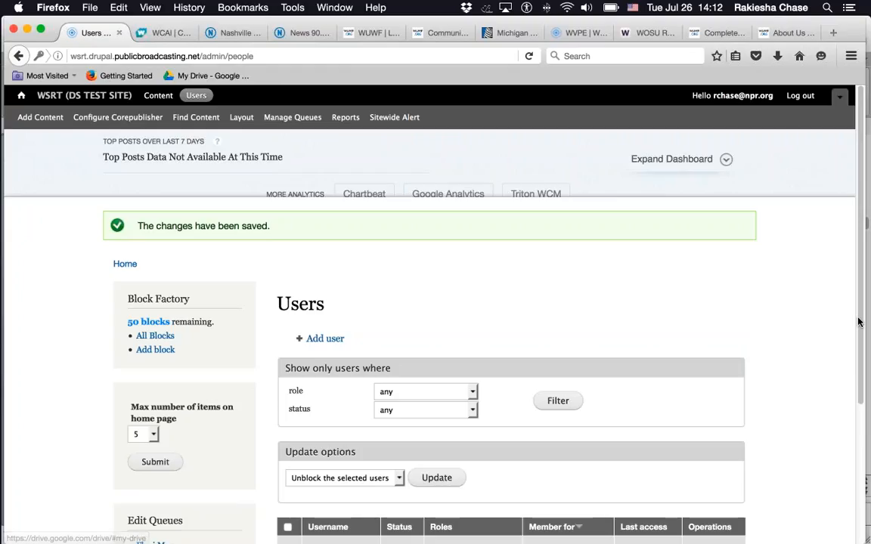
Step: Cancel the most recently added station admin account with the option to disable it and keep its content
scroll(861, 325, down, 4)
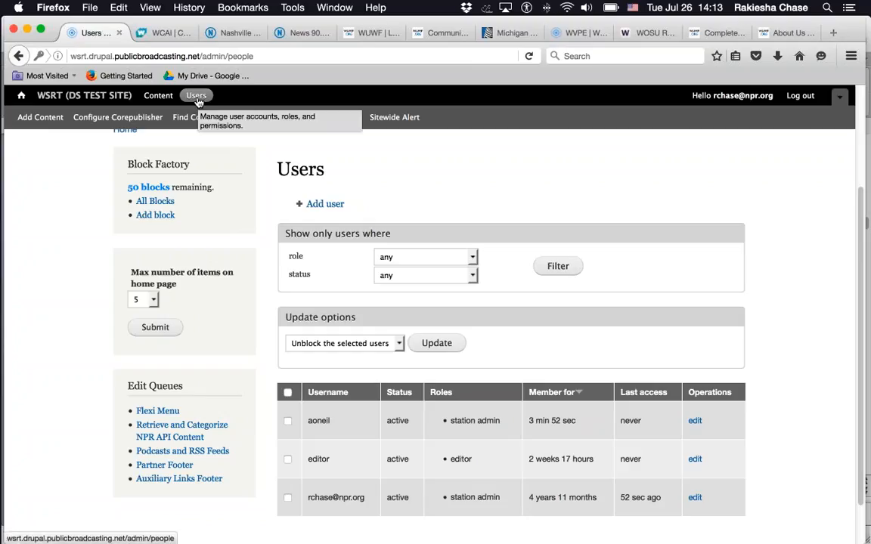
click(694, 421)
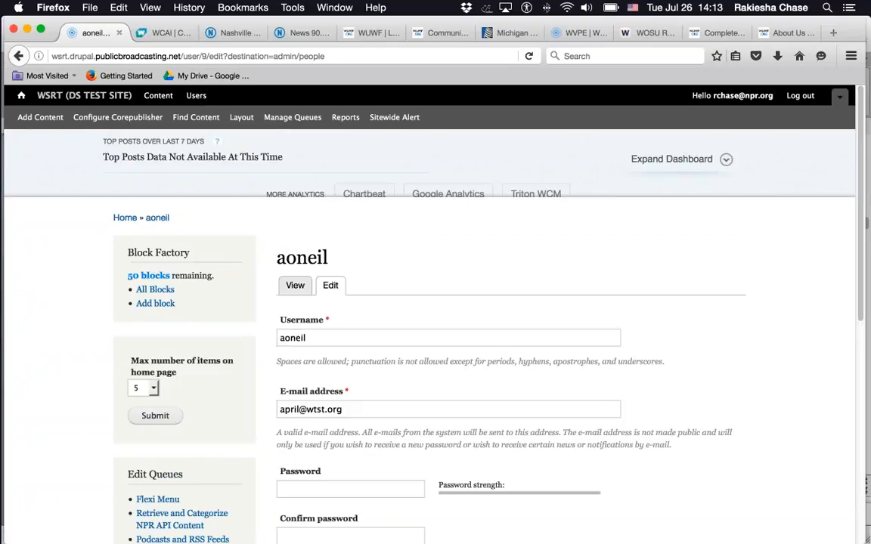
drag(859, 247, 855, 486)
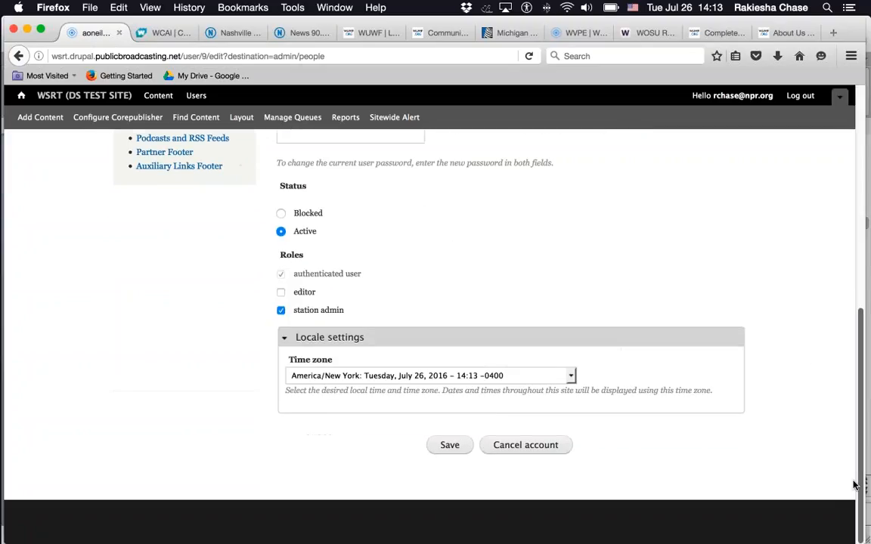
click(524, 450)
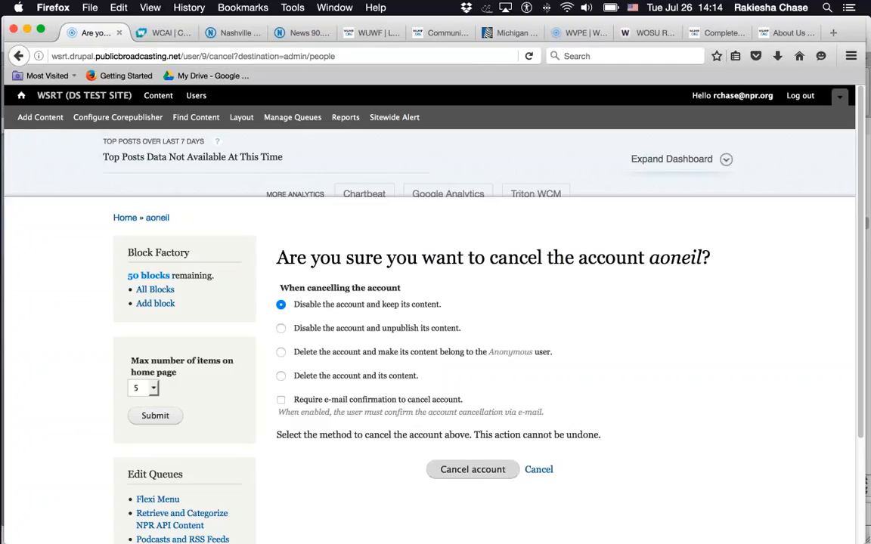
click(459, 475)
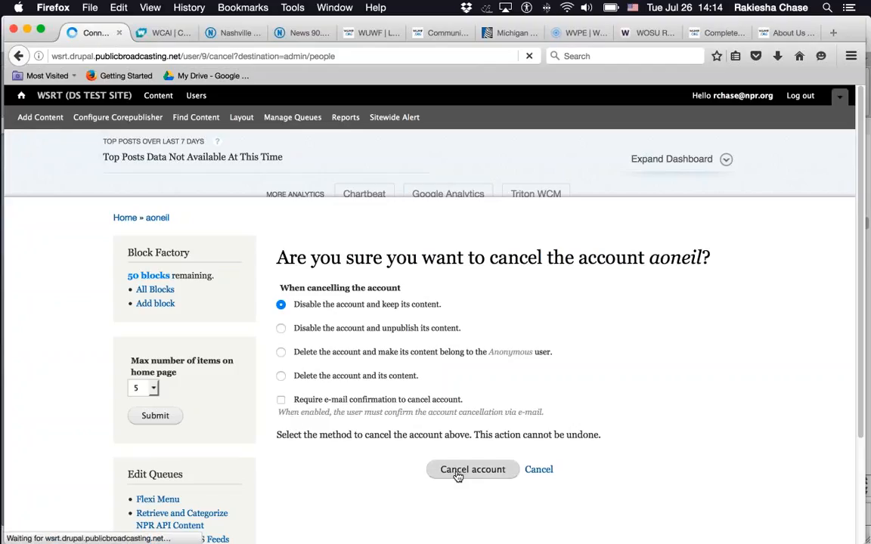
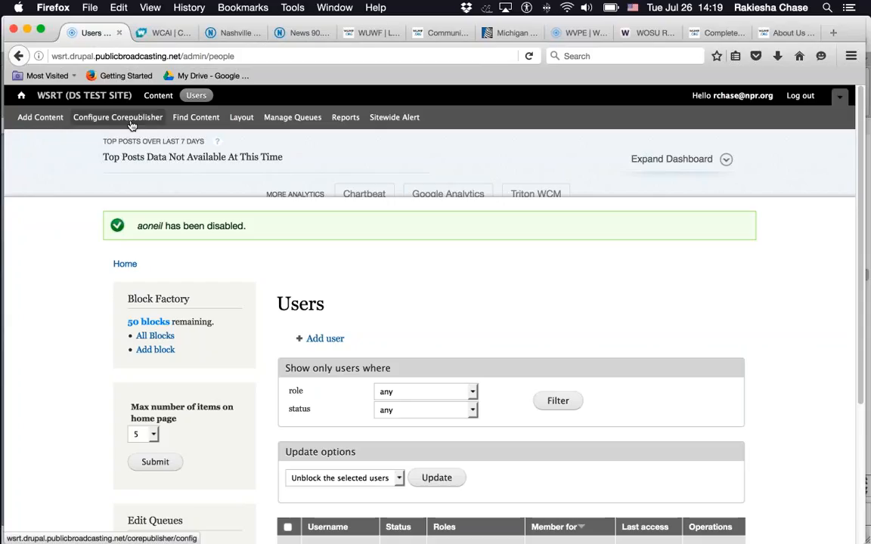
Step: Open the Core Publisher configuration page and review its content, homepage, site and web services management links
click(105, 125)
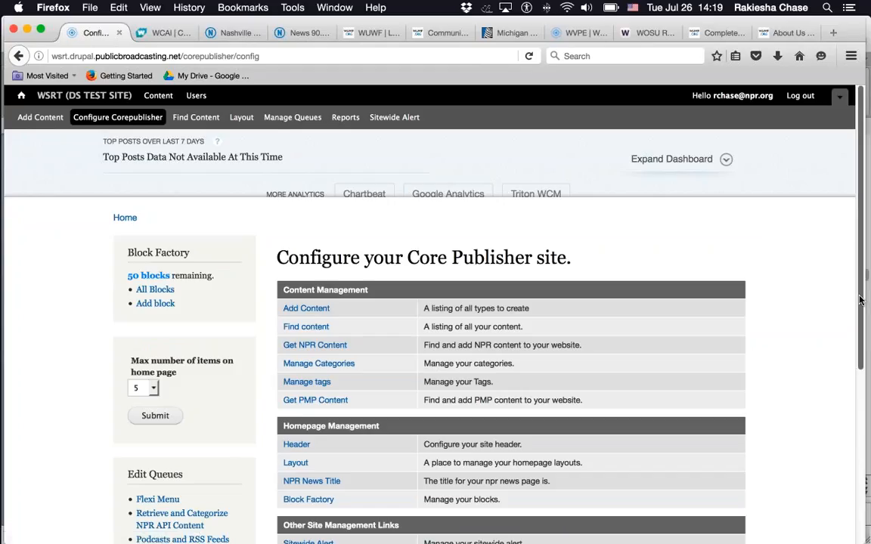
scroll(859, 348, down, 2)
scroll(860, 349, down, 1)
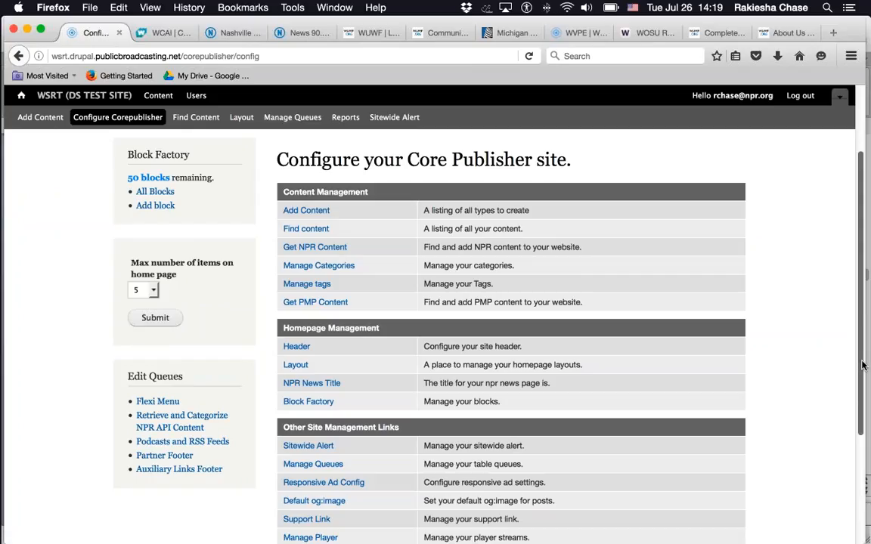
scroll(863, 365, down, 5)
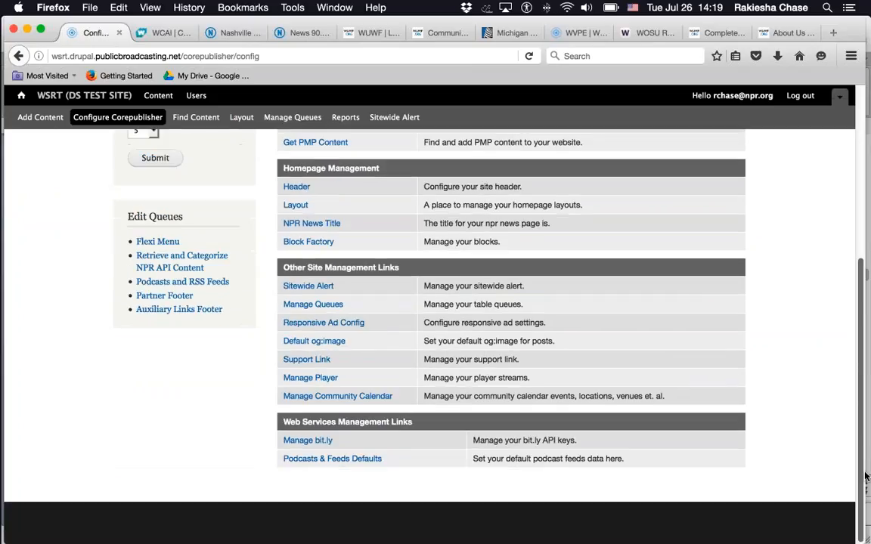
scroll(863, 386, up, 4)
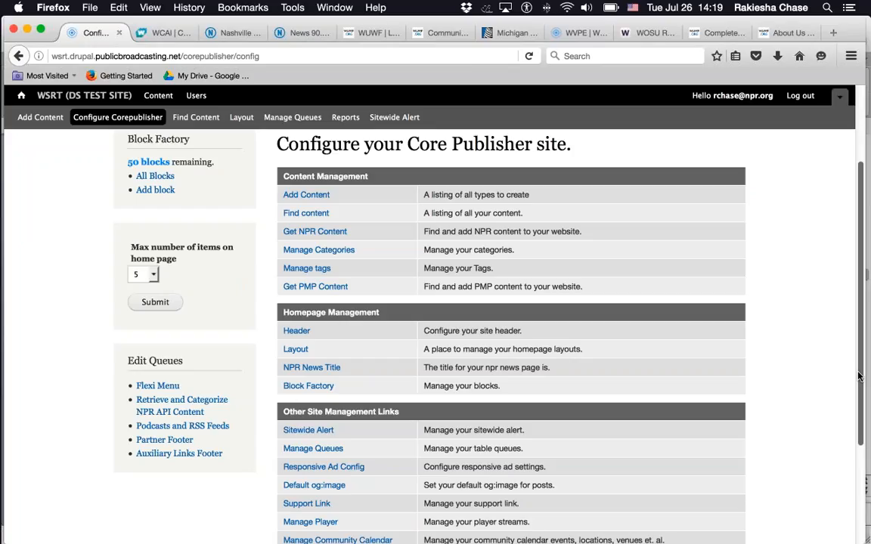
scroll(859, 421, down, 3)
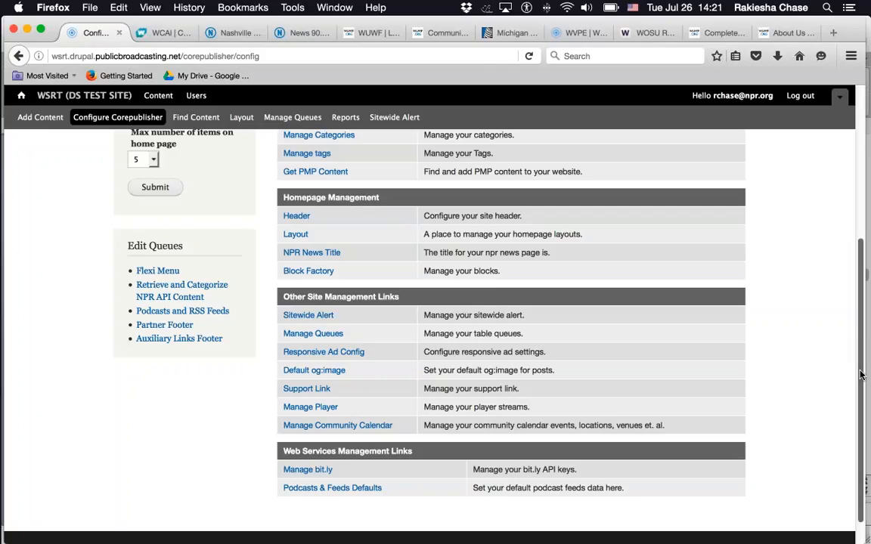
drag(865, 336, 864, 192)
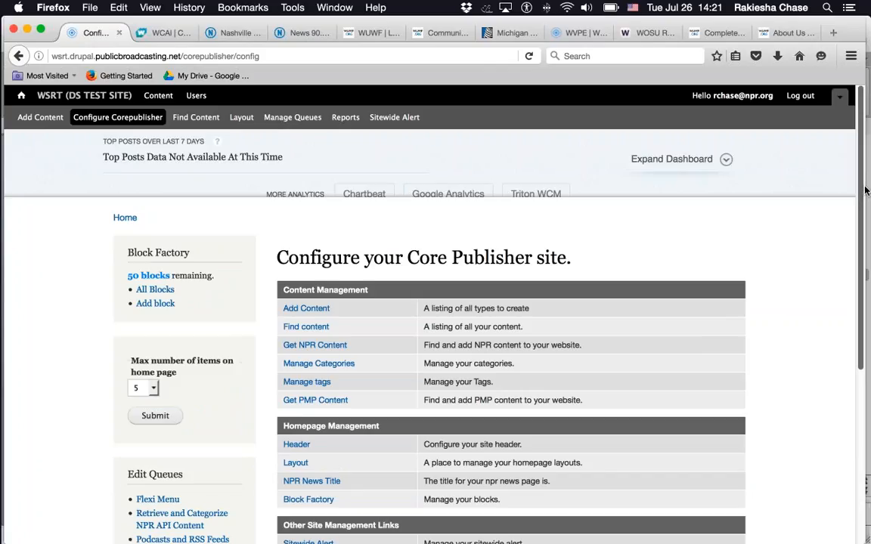
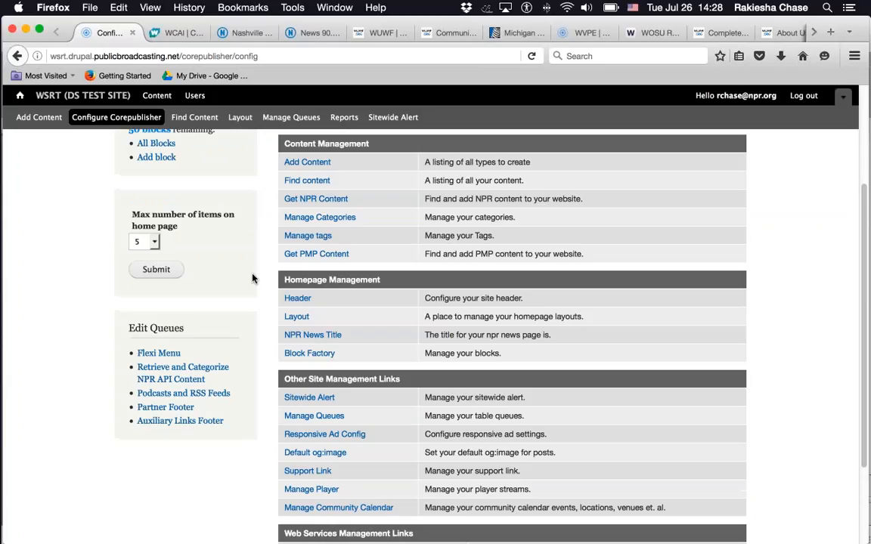
Step: Open the site's Header configuration and start selecting media for the station logo
click(296, 299)
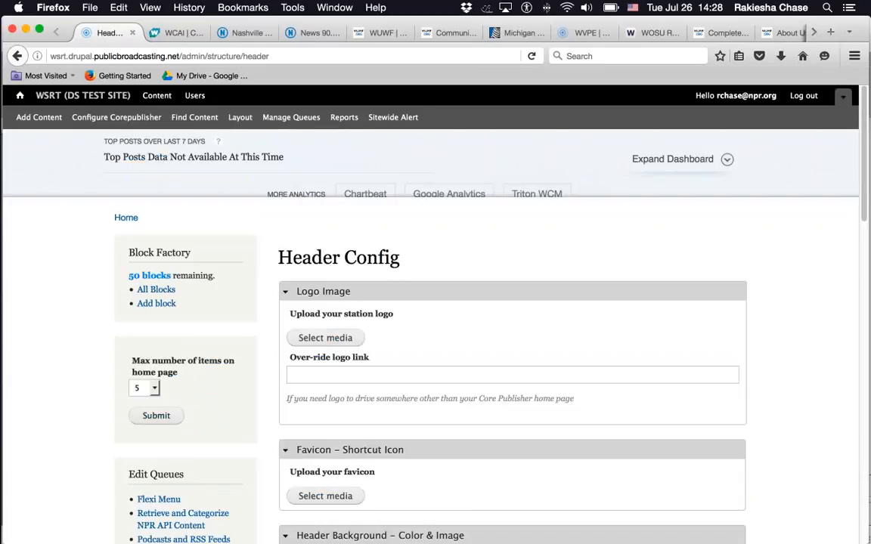
drag(866, 224, 867, 171)
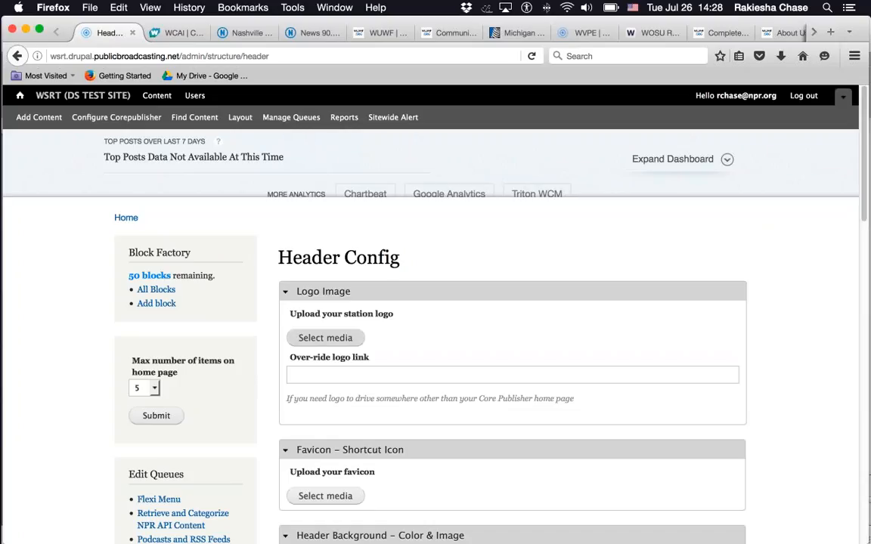
click(342, 339)
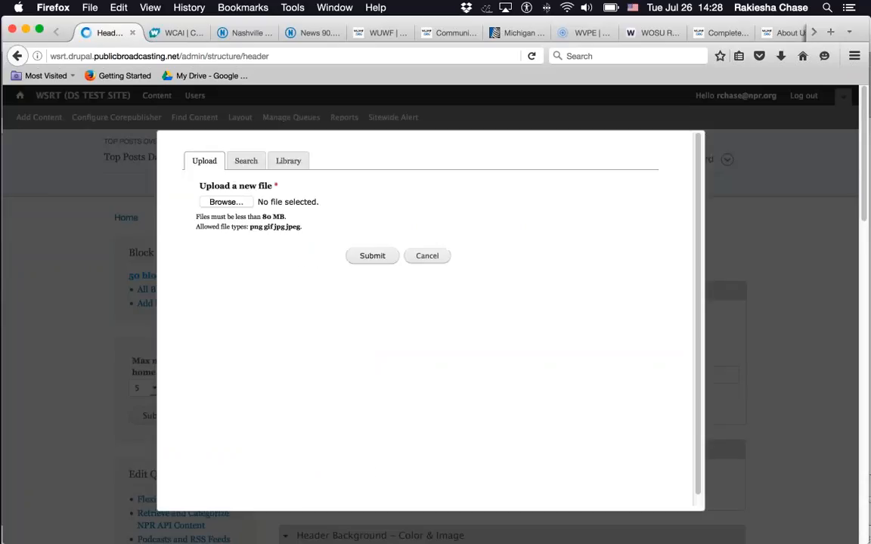
Step: Upload NPRLogoForHeader.png from the Training 1 Resources folder on the Desktop as the station logo
click(225, 202)
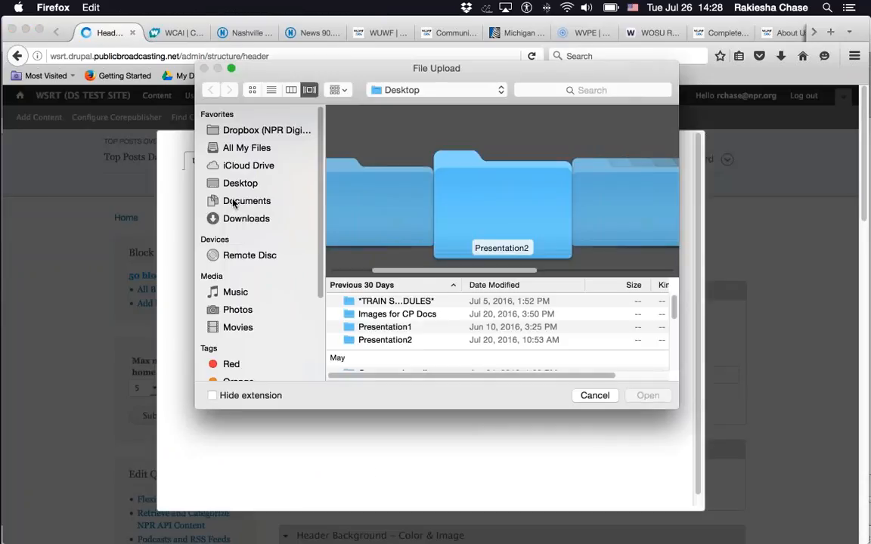
click(248, 181)
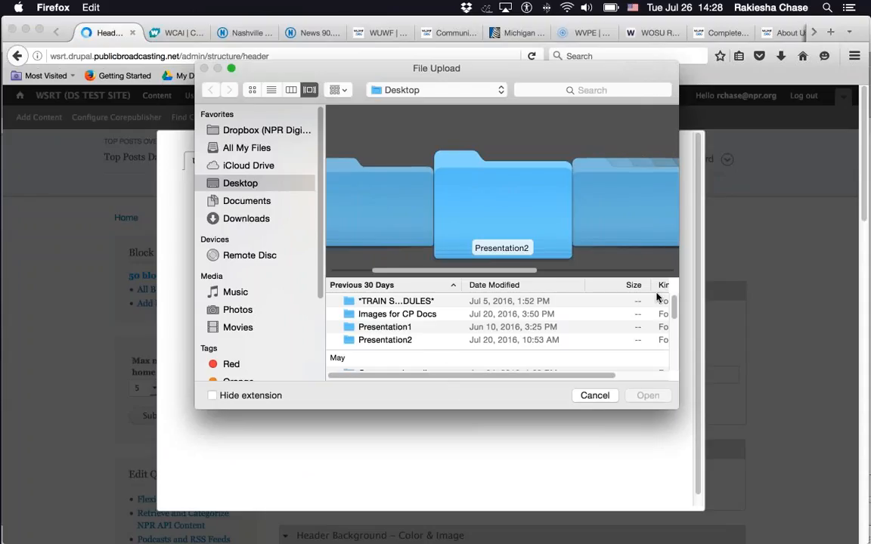
drag(673, 322, 673, 357)
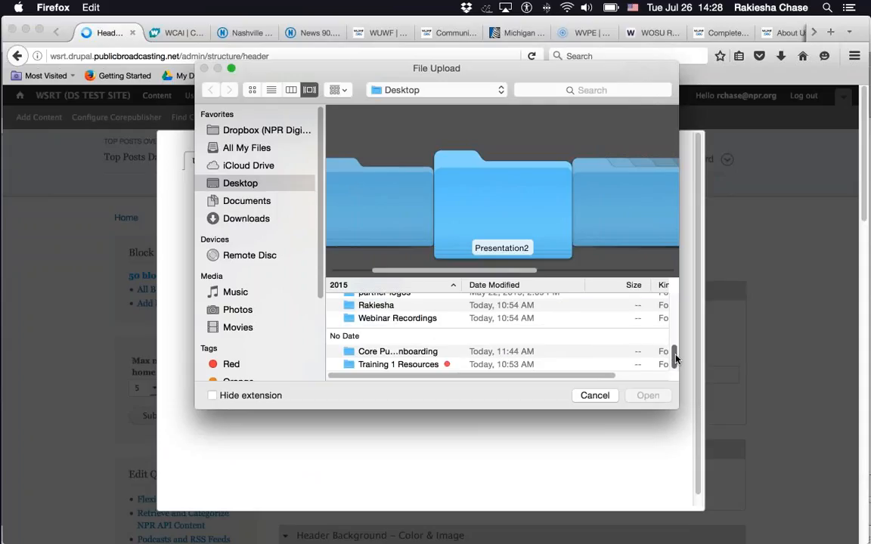
click(414, 368)
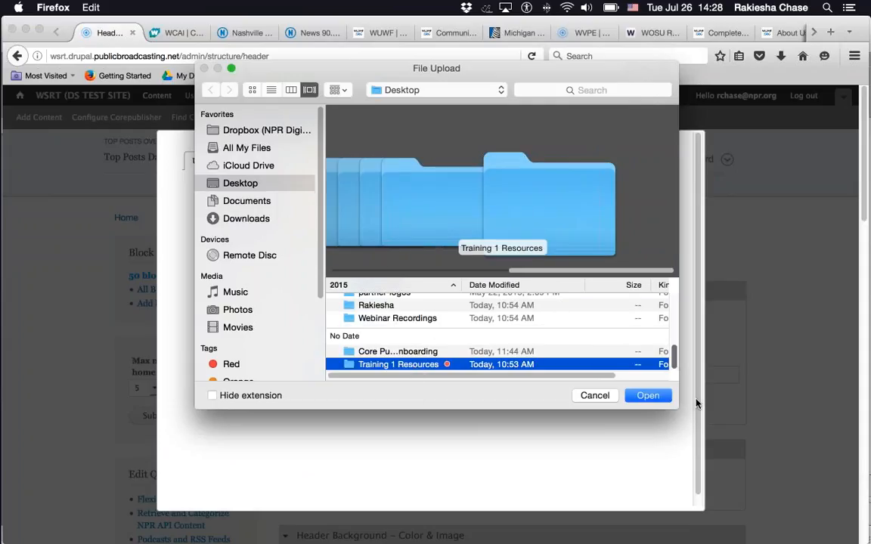
click(648, 397)
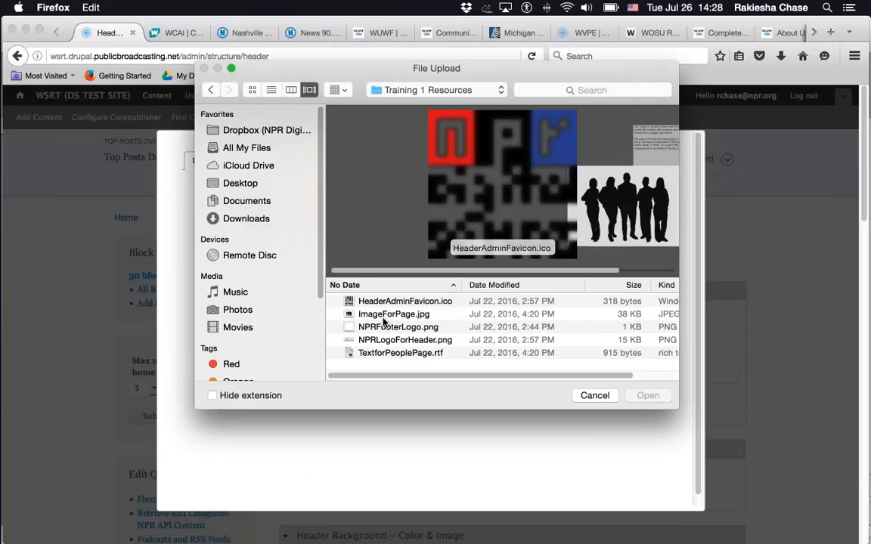
click(413, 344)
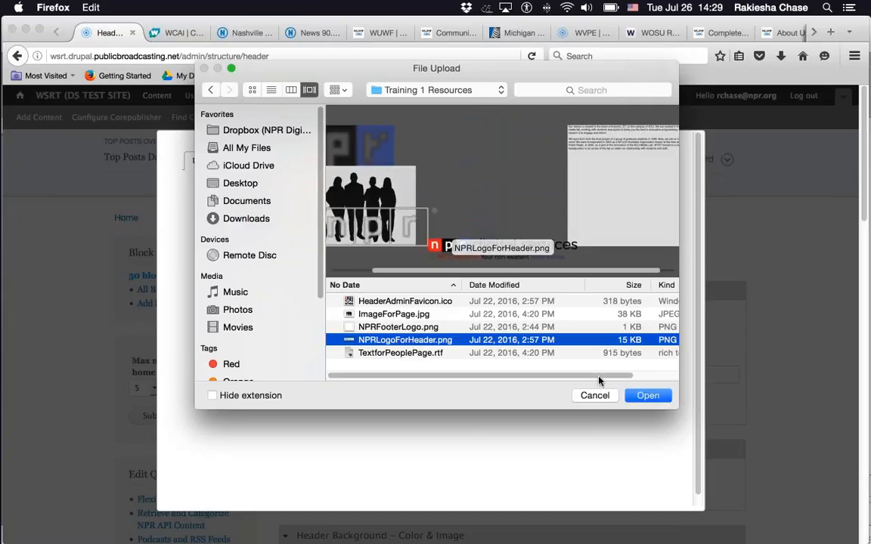
click(645, 398)
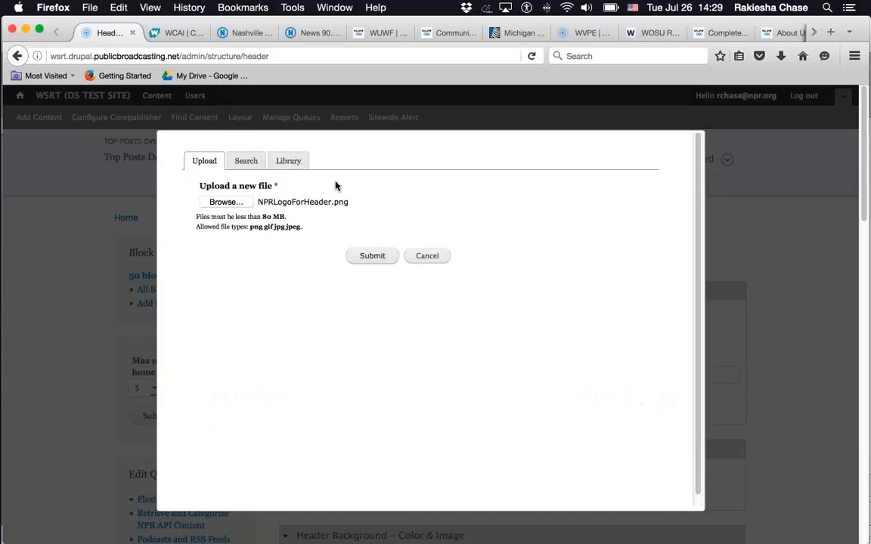
click(370, 257)
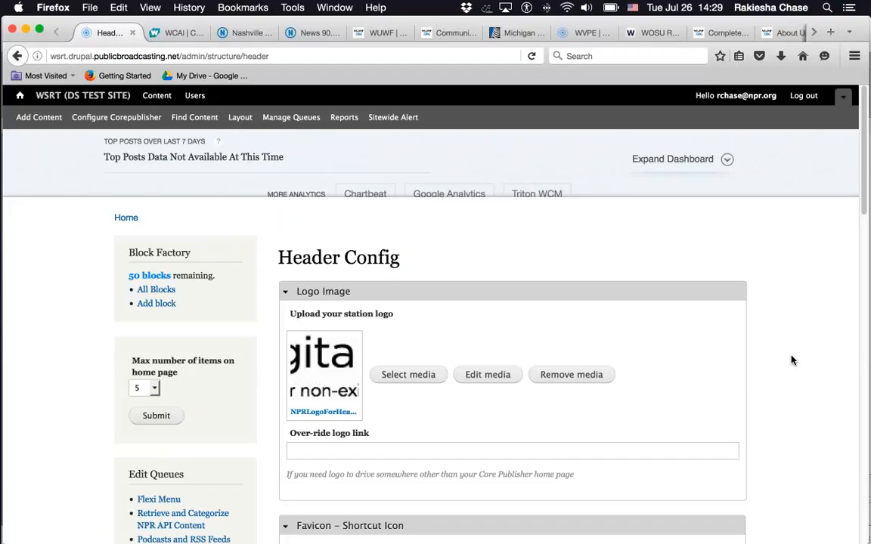
Step: Upload HeaderAdminFavicon.ico from the Training 1 Resources folder as the site's favicon
scroll(787, 371, down, 4)
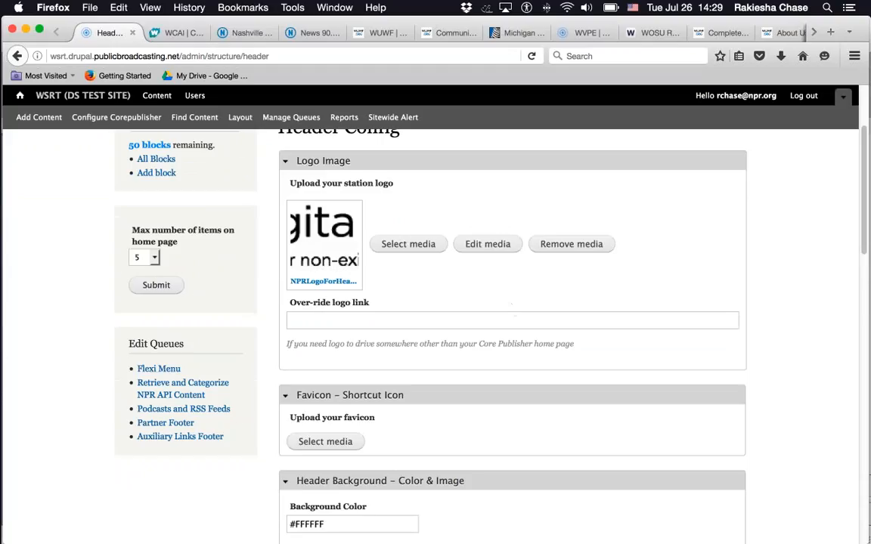
click(291, 321)
scroll(765, 331, down, 6)
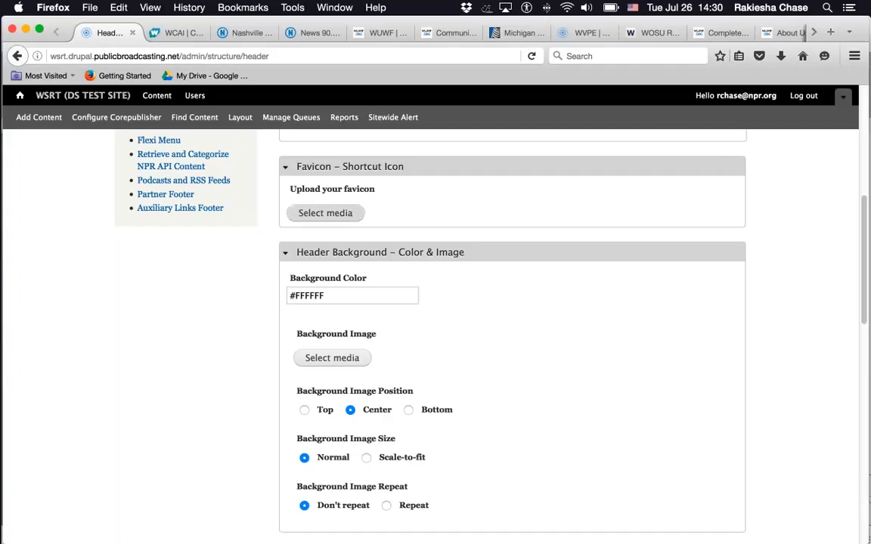
click(325, 213)
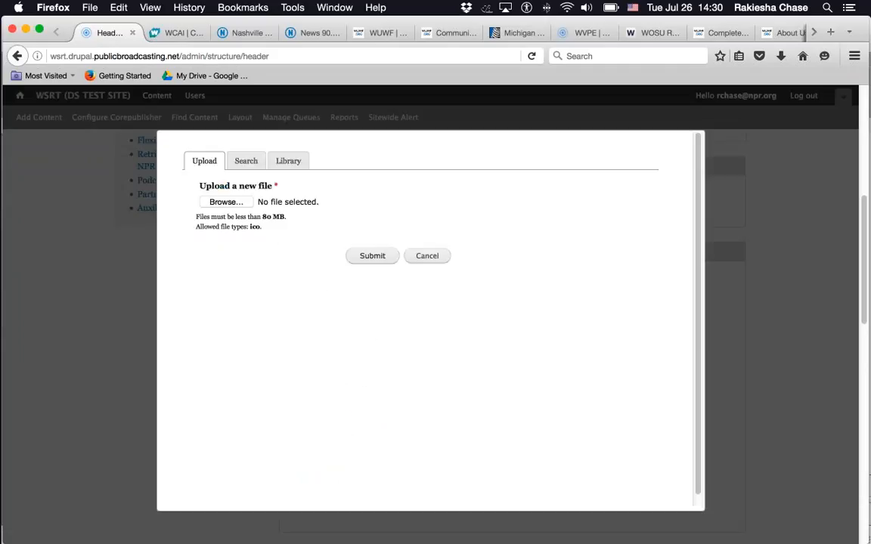
click(221, 202)
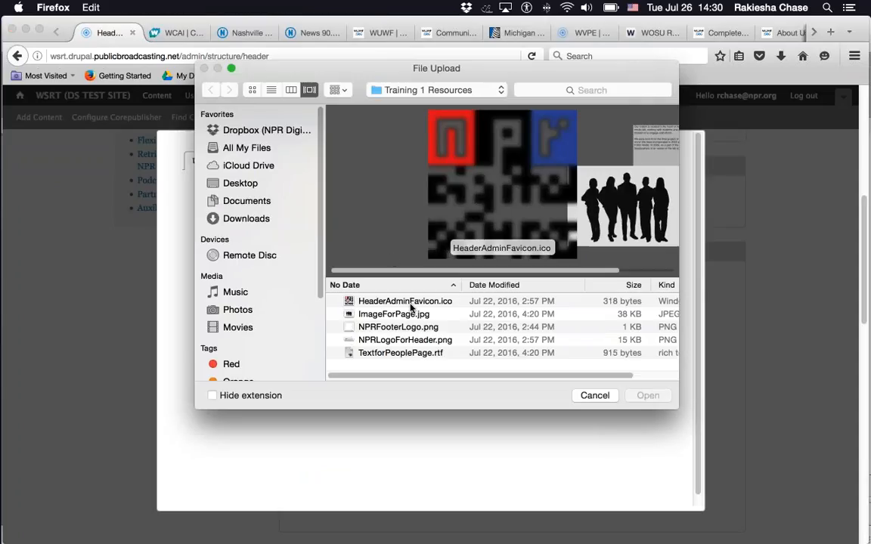
click(411, 304)
click(643, 396)
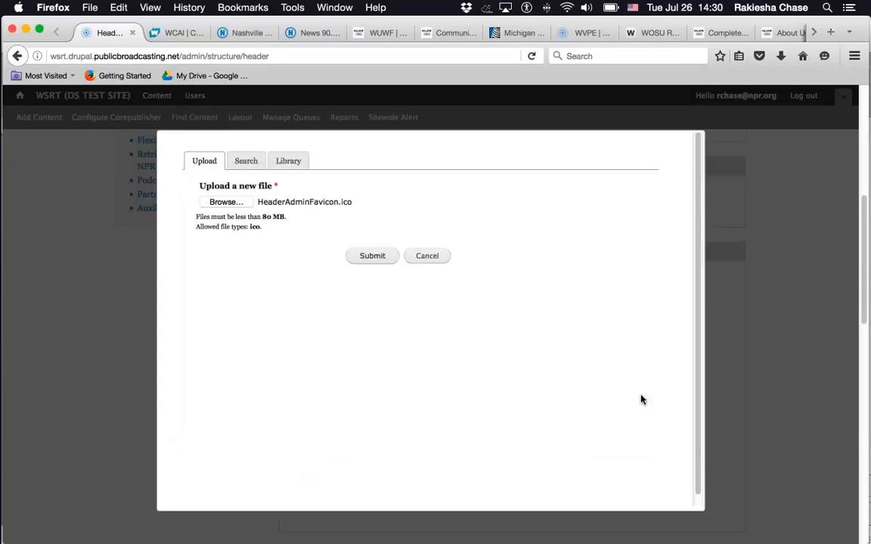
click(371, 257)
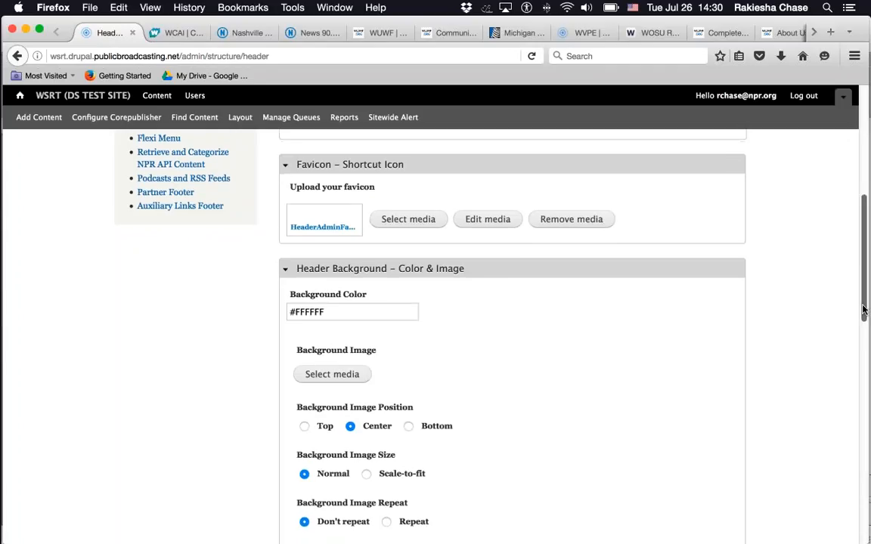
Step: Review the header background color, image and tagline settings, and look at the WCAI site's header tagline as an example
scroll(866, 345, down, 4)
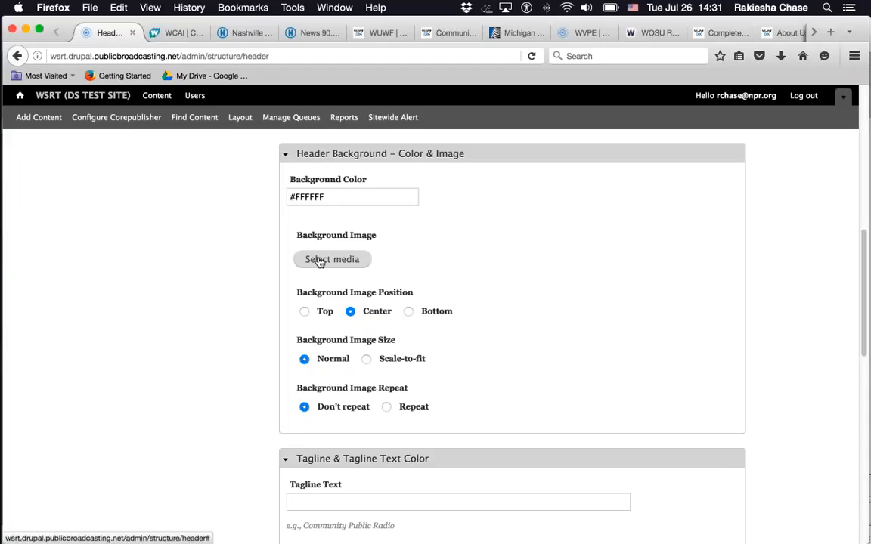
click(366, 187)
scroll(250, 260, down, 5)
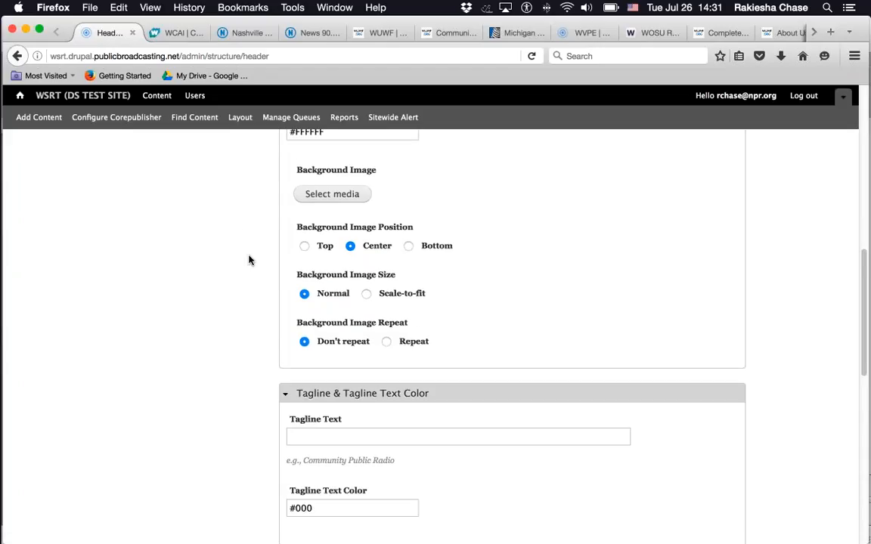
scroll(249, 261, up, 1)
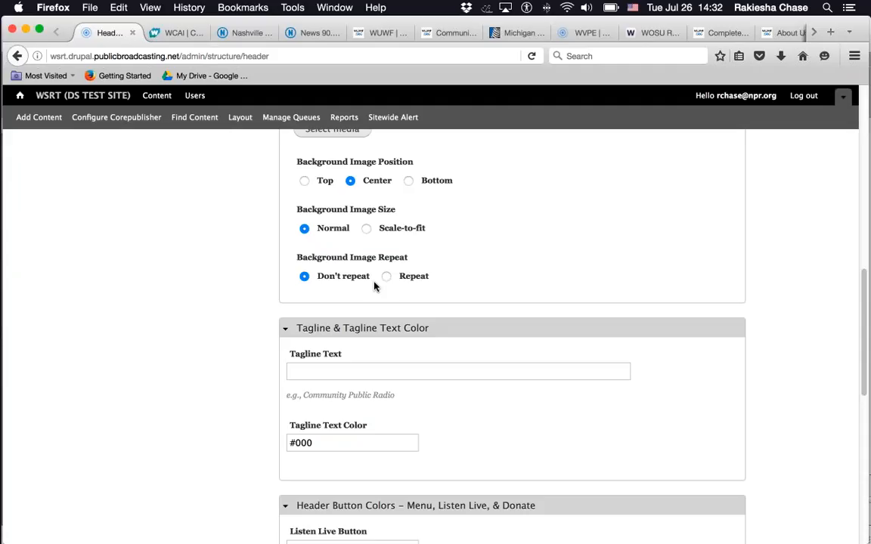
scroll(210, 282, down, 2)
scroll(210, 282, down, 3)
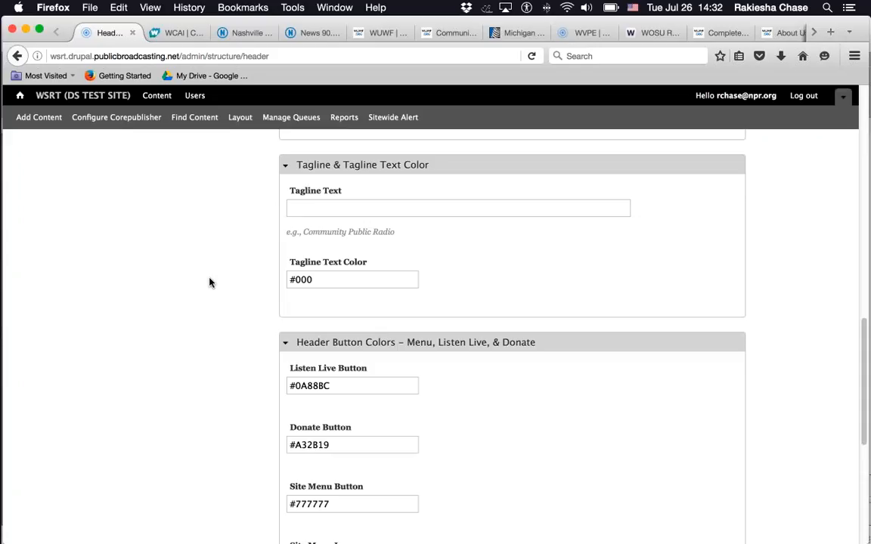
click(181, 32)
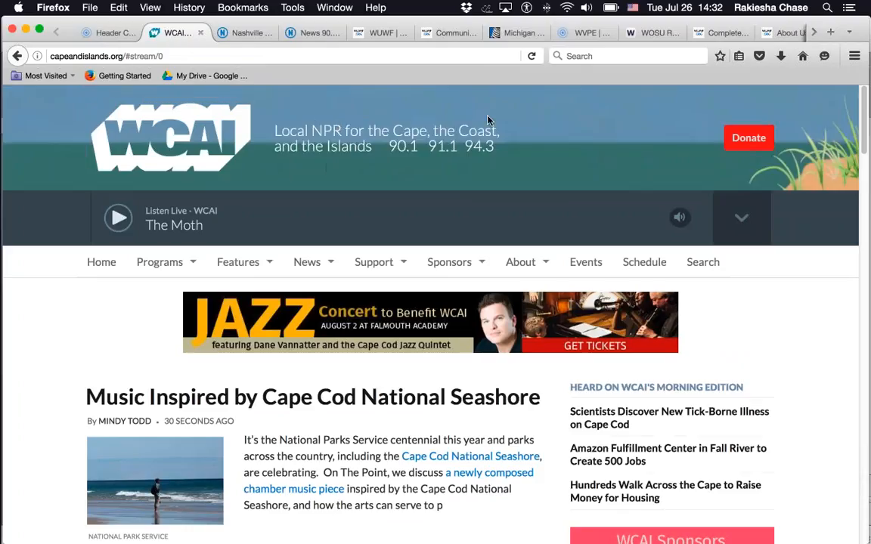
click(112, 33)
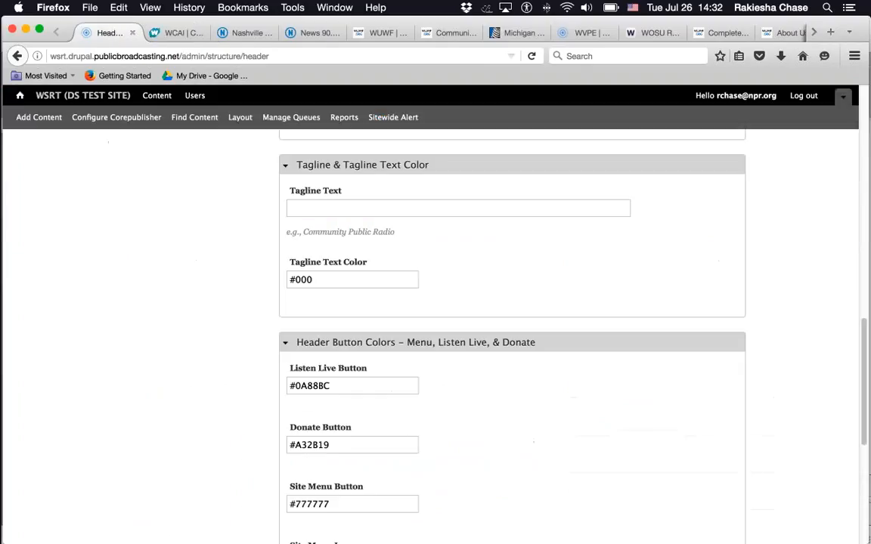
Step: Set the tagline text to "Testing The Core Publisher Header Admin" with the tagline text color #000
text(Testing The Core P)
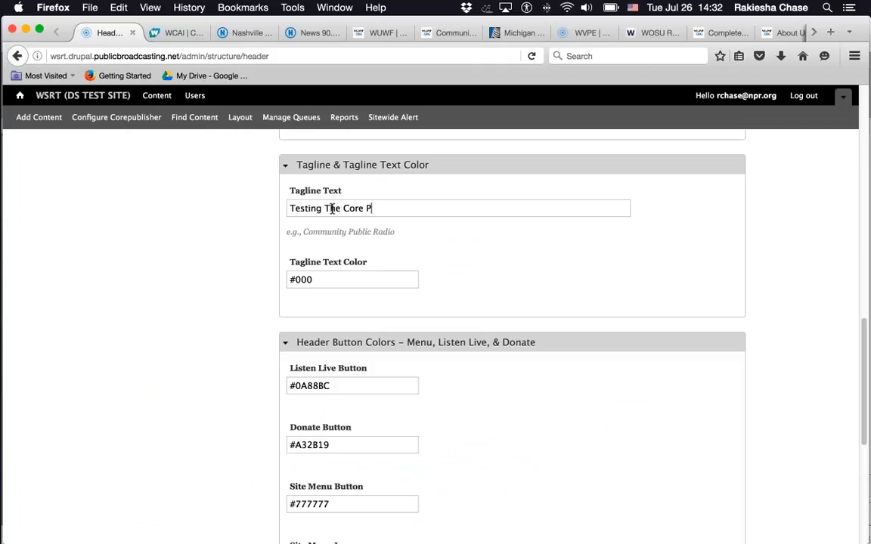
text(ublisher Header)
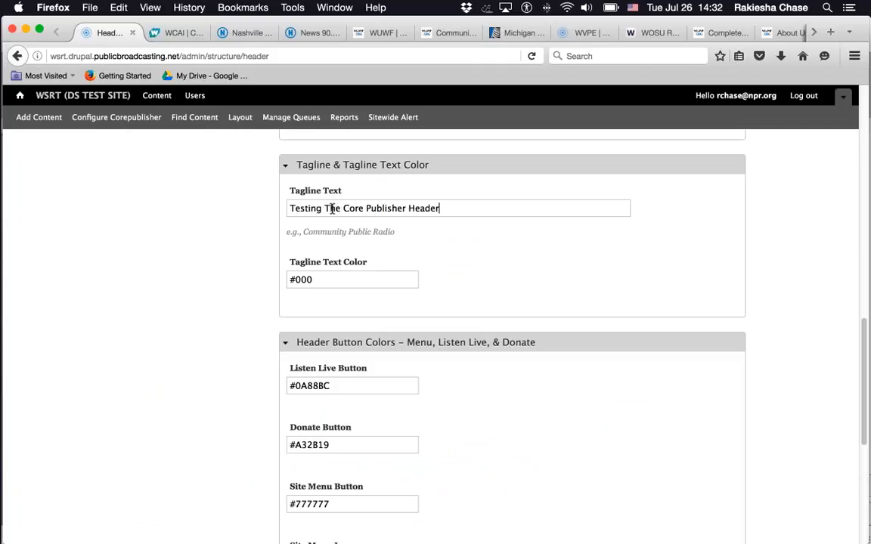
text( Admin)
text(#0000)
key(BackSpace)
Step: Review the header button color and header height settings, and compare Nashville Public Radio's header on its homepage and schedule page
scroll(512, 318, down, 5)
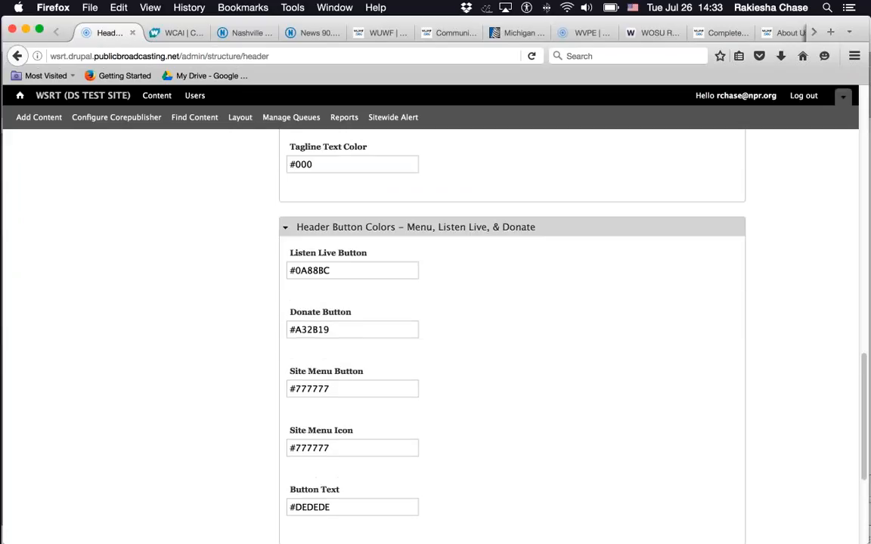
scroll(512, 318, down, 1)
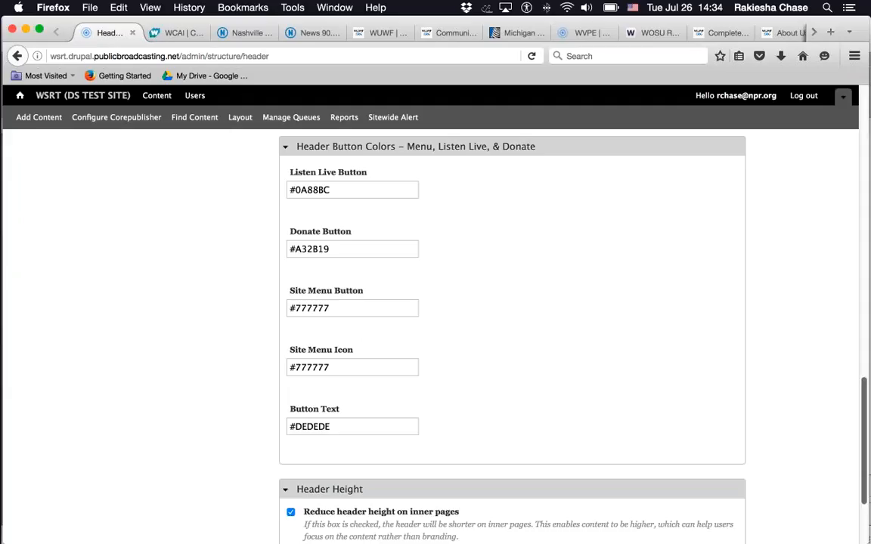
scroll(779, 378, down, 3)
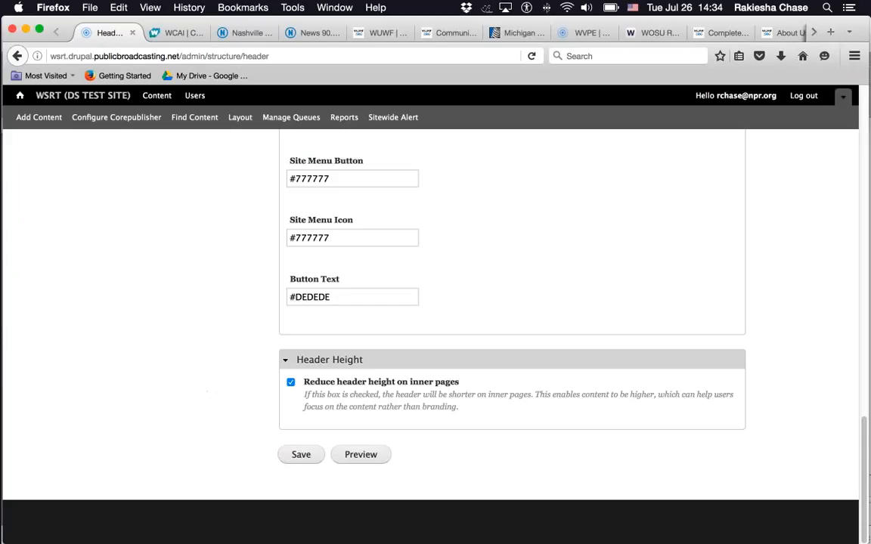
click(218, 30)
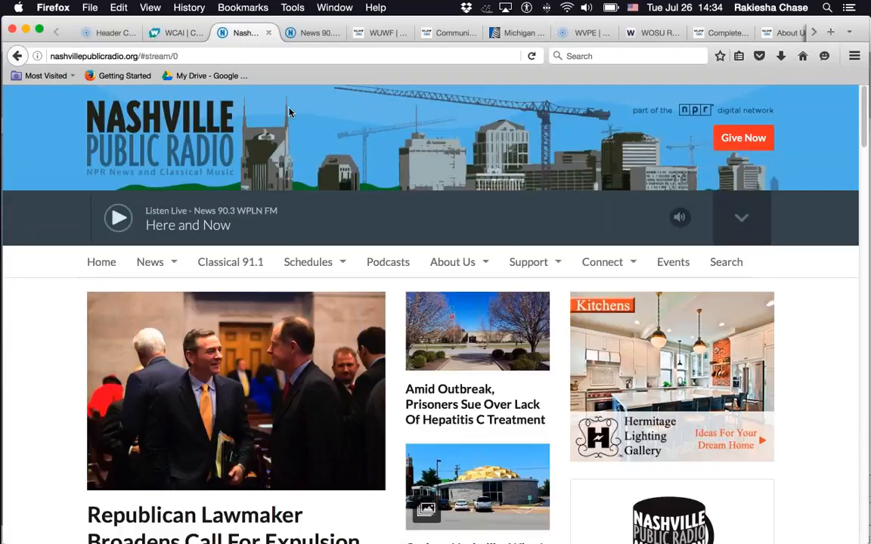
click(310, 33)
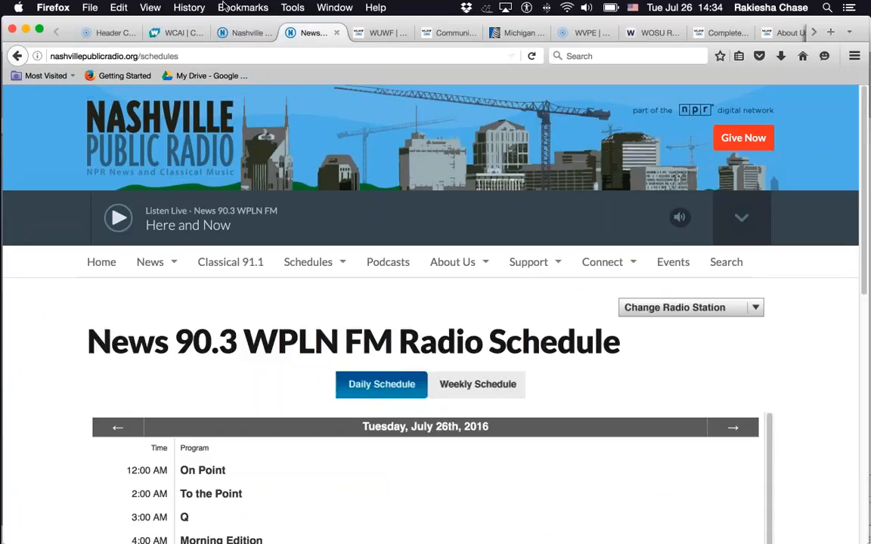
click(242, 33)
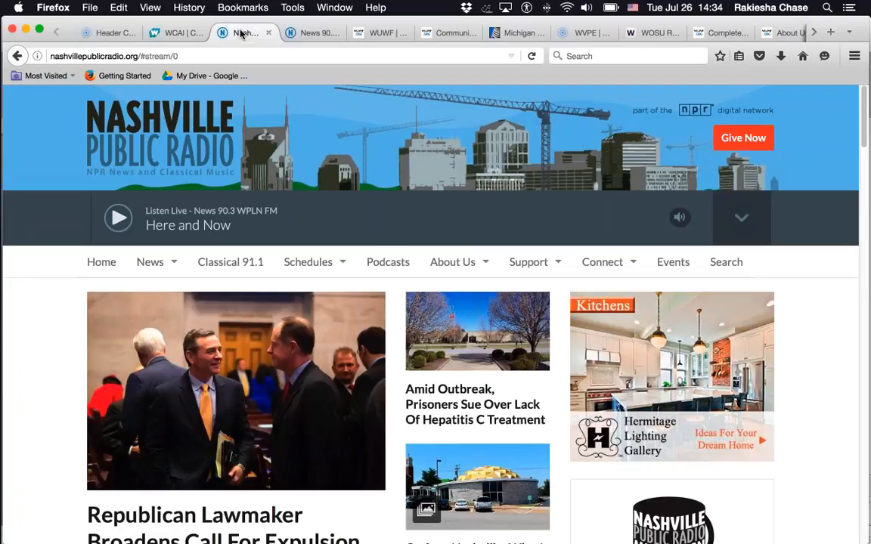
click(325, 34)
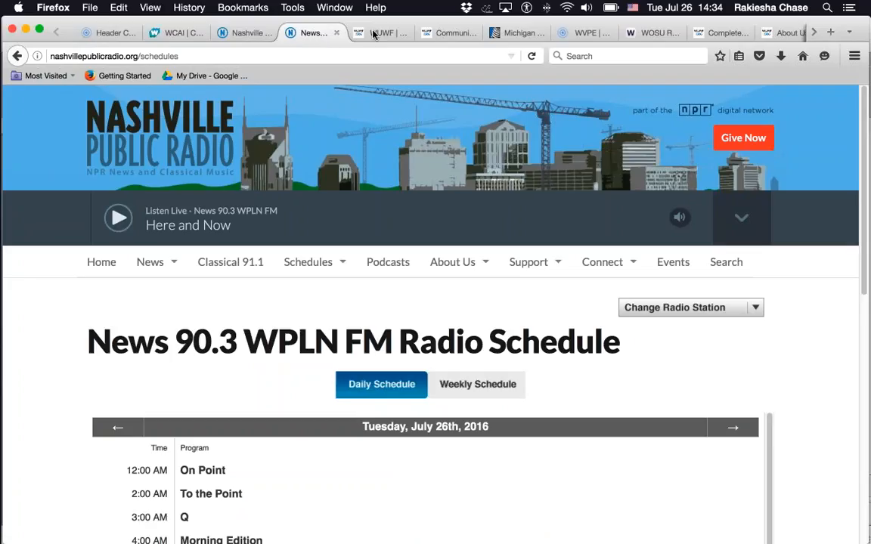
click(133, 37)
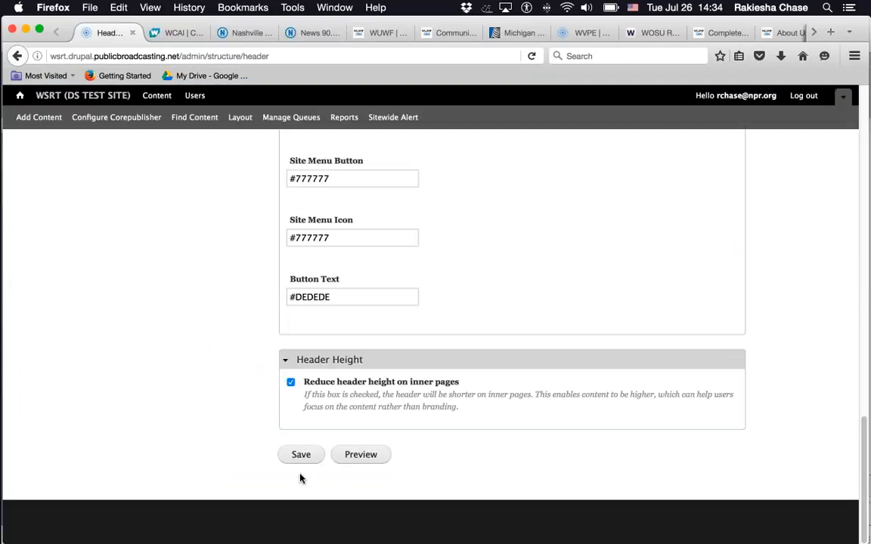
Step: Compare the header height on WUWF's homepage with the one on its Community Calendar page
click(385, 33)
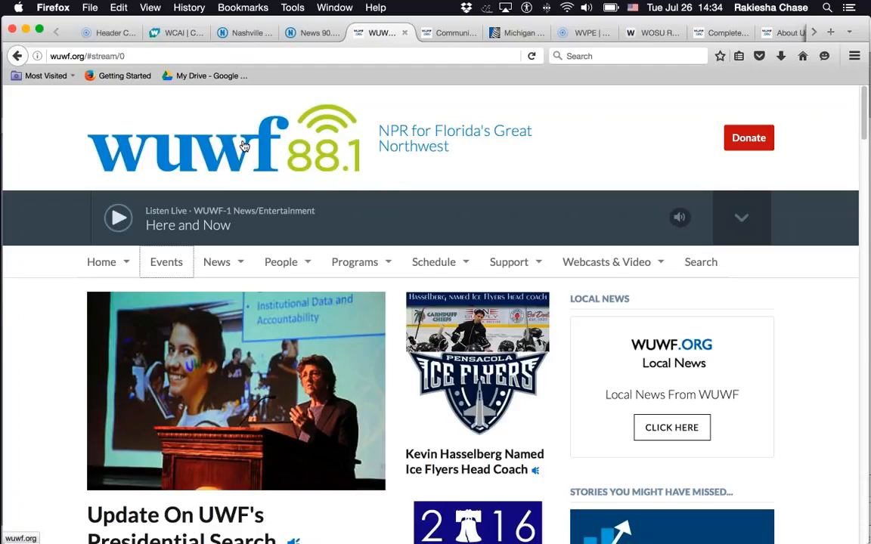
click(452, 35)
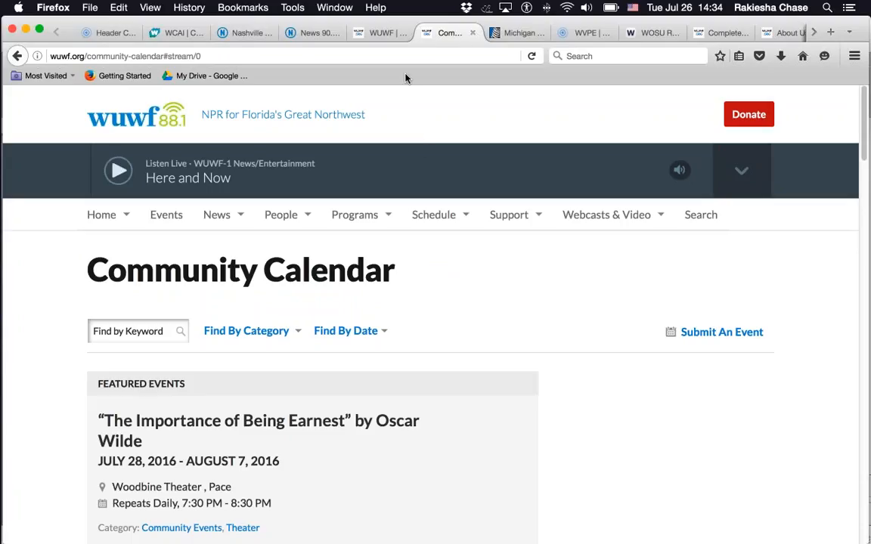
click(383, 33)
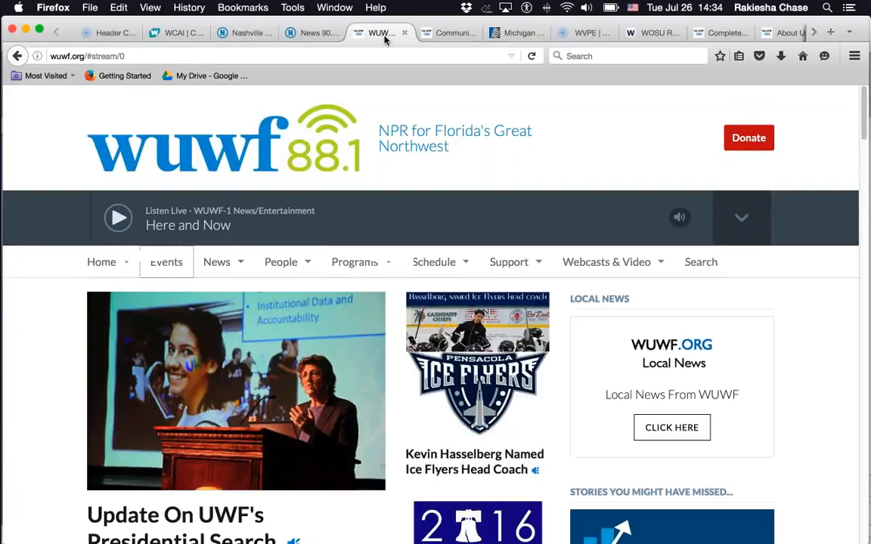
click(454, 34)
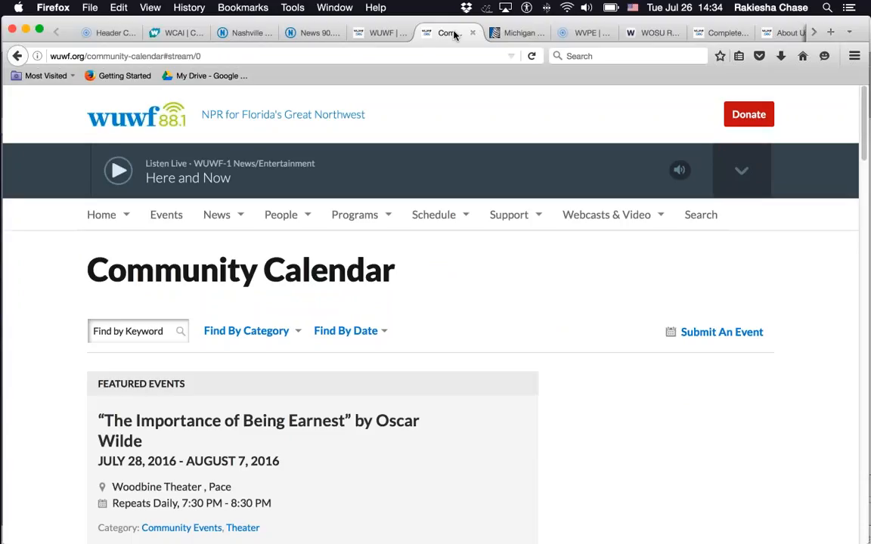
click(385, 34)
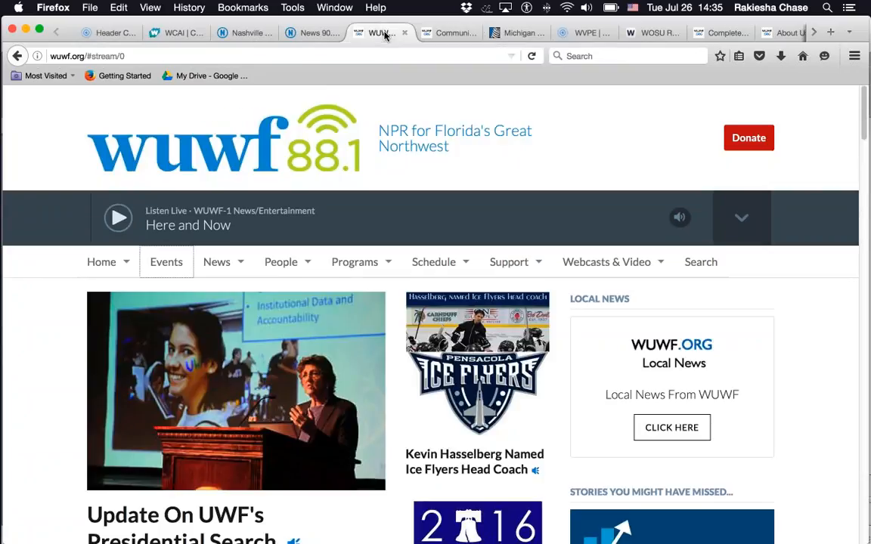
Step: Recheck the header height on WUWF's Community Calendar page, preview the edited site header, and return to editing it
click(441, 33)
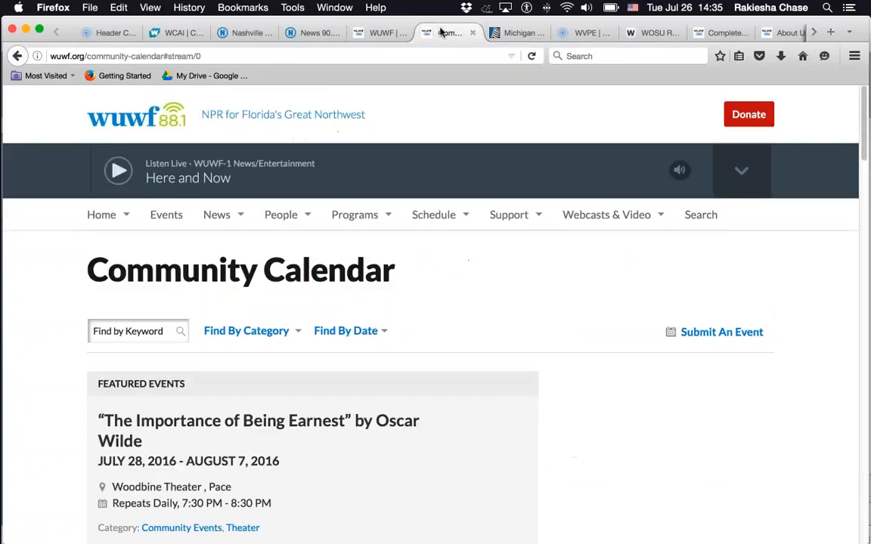
click(112, 33)
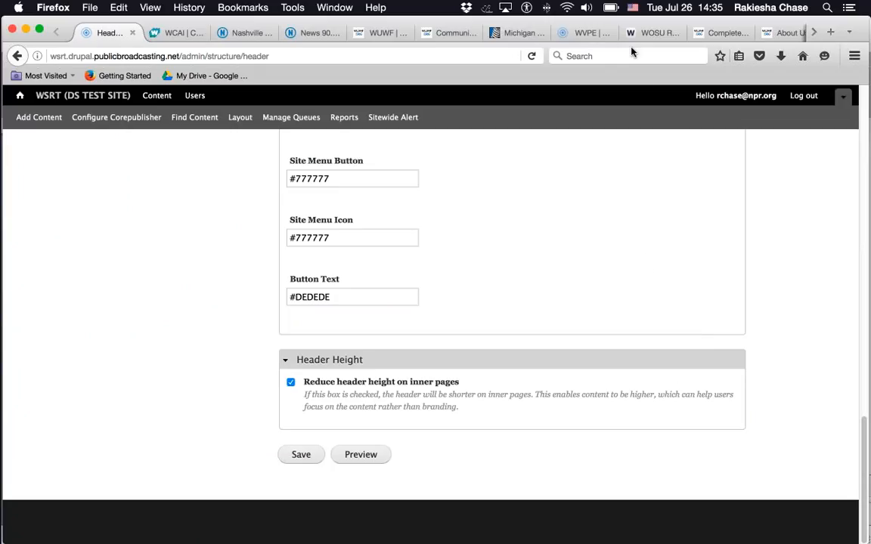
mouse_move(864, 487)
mouse_down()
mouse_move(864, 456)
mouse_move(865, 475)
mouse_up()
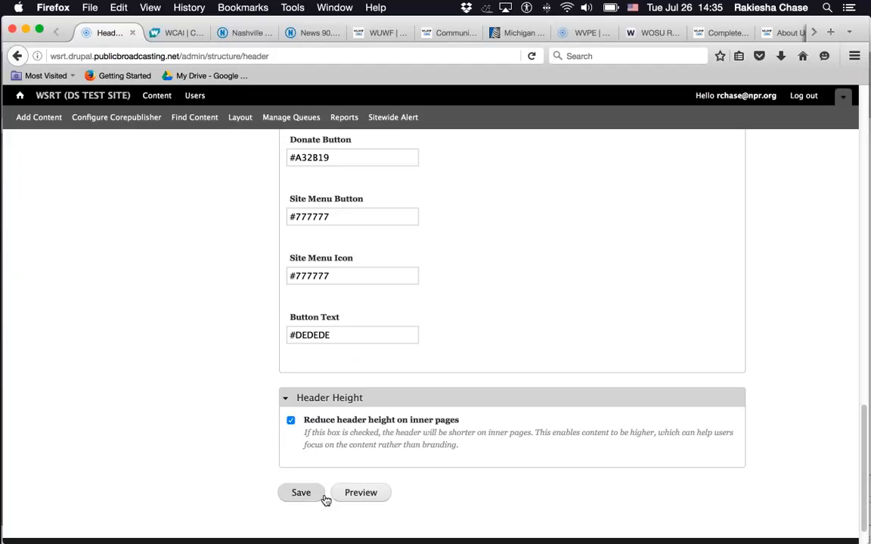
click(355, 499)
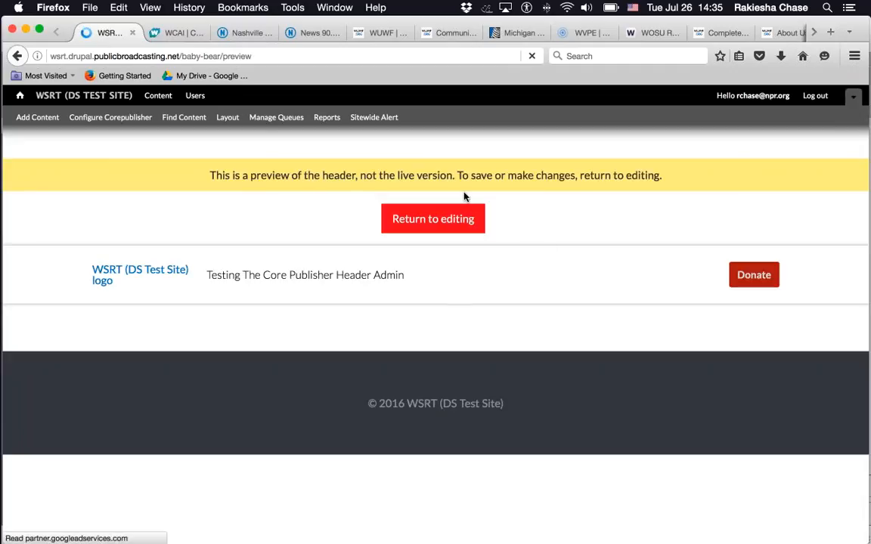
click(436, 226)
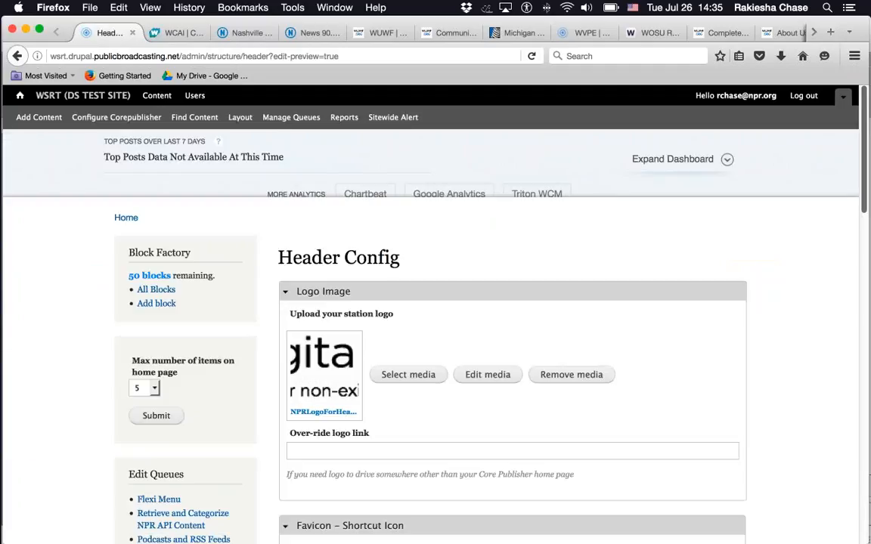
Step: Save the header configuration and open the test site's homepage in a new browser tab to check the live header
click(863, 366)
drag(863, 363, 863, 459)
click(301, 454)
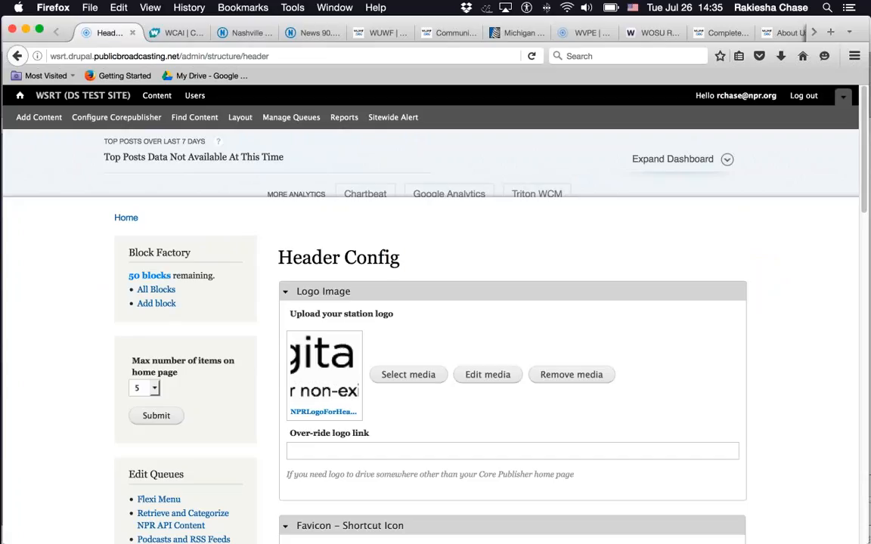
right_click(18, 90)
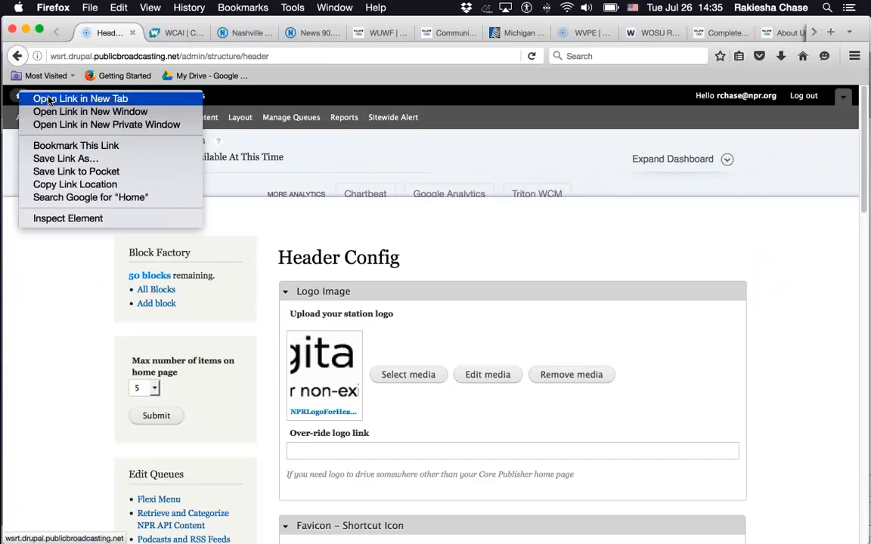
click(46, 98)
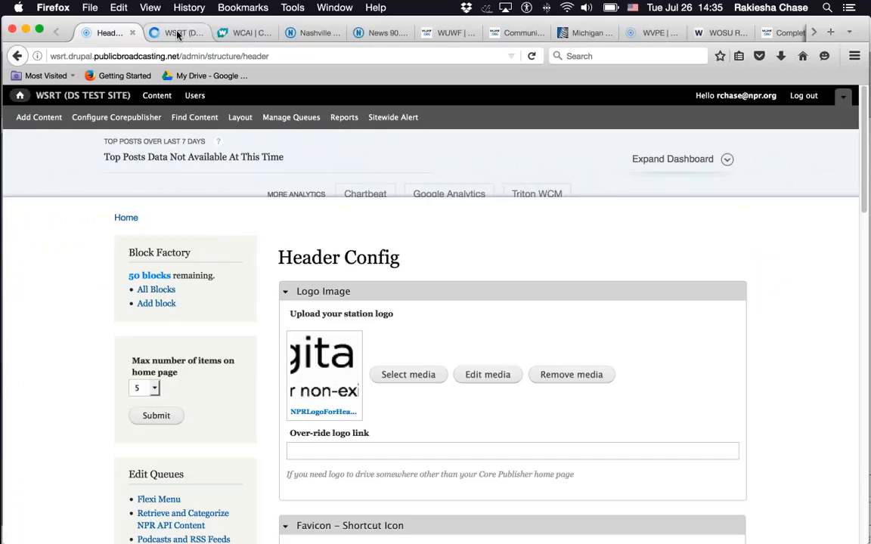
click(178, 33)
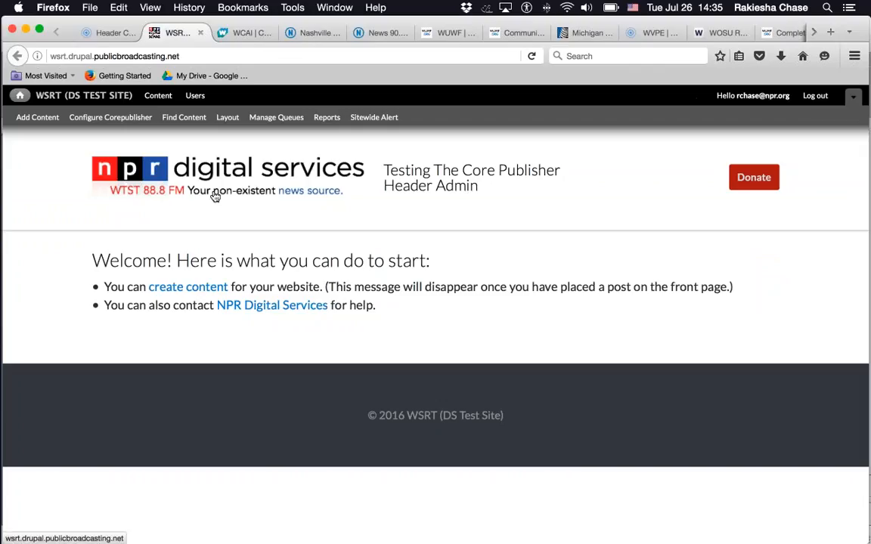
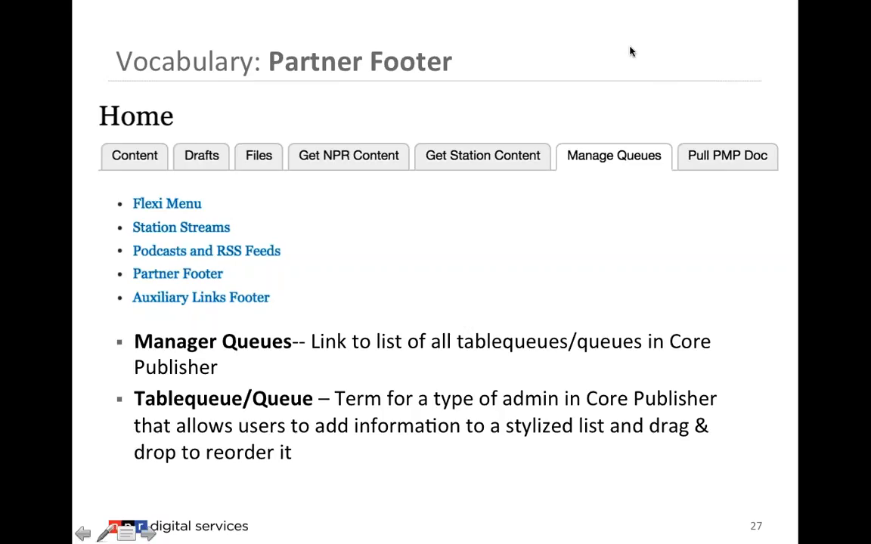
Step: Open the Partner Footer queue for management and look over its label text, logo, URL and alt text fields
click(507, 226)
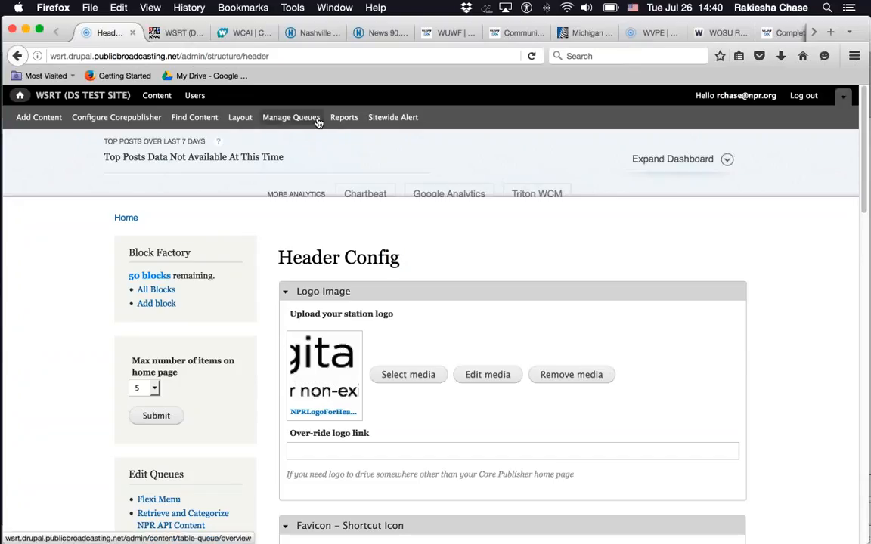
click(291, 117)
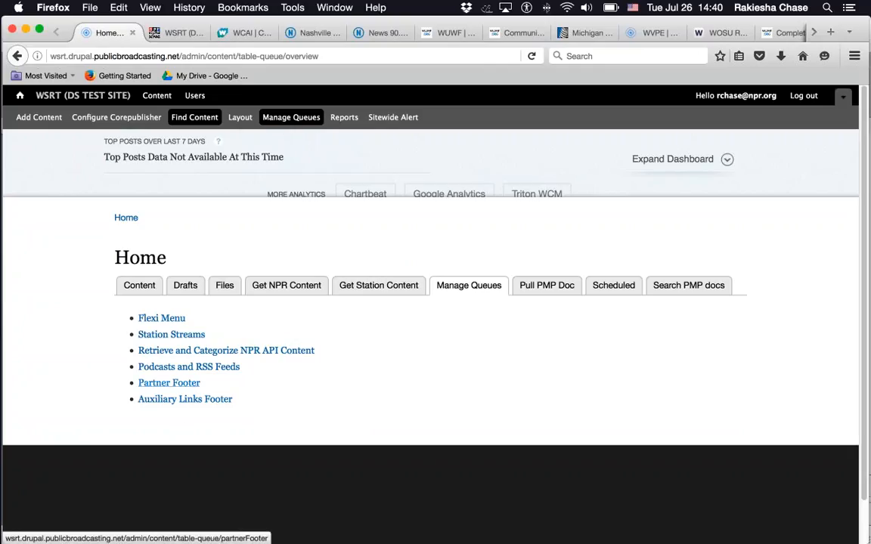
click(169, 382)
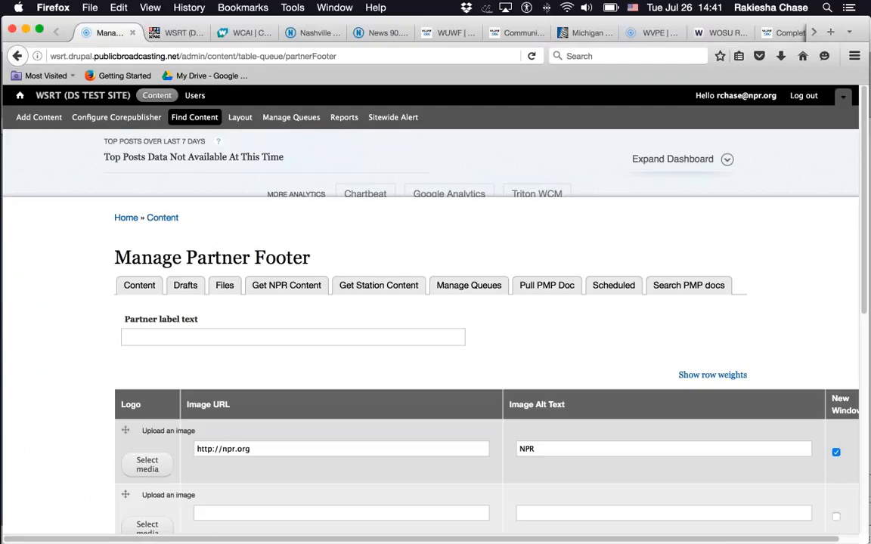
scroll(865, 344, down, 2)
scroll(865, 344, down, 2)
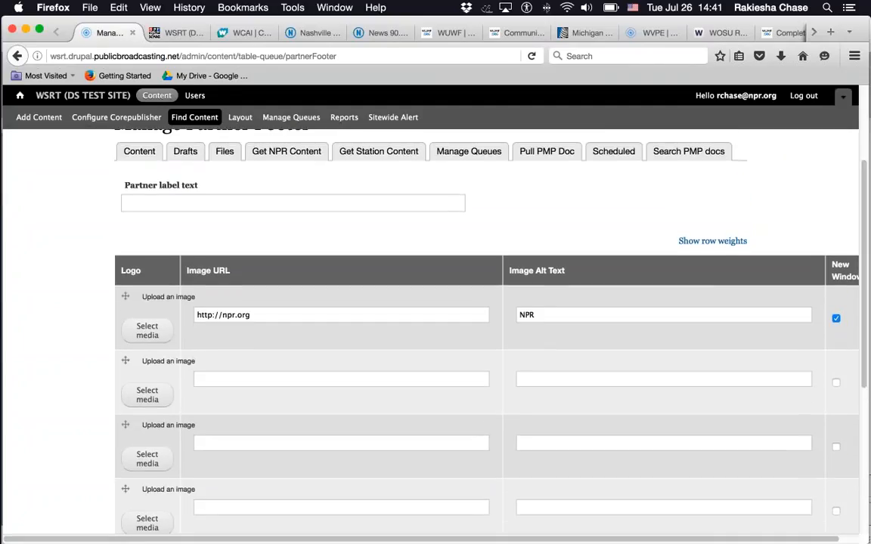
scroll(866, 344, up, 3)
click(227, 291)
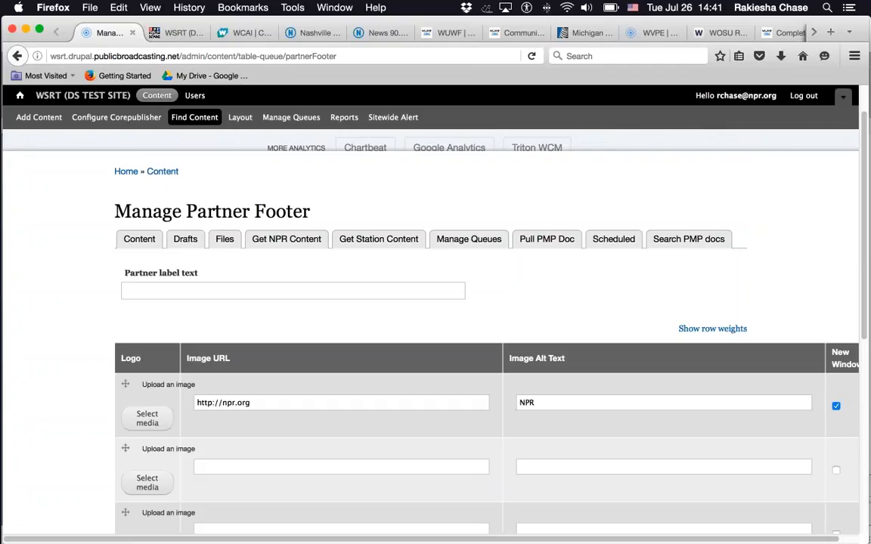
Step: Compare the partner footers at the end of the WVPE and WOSU homepages as examples
click(651, 33)
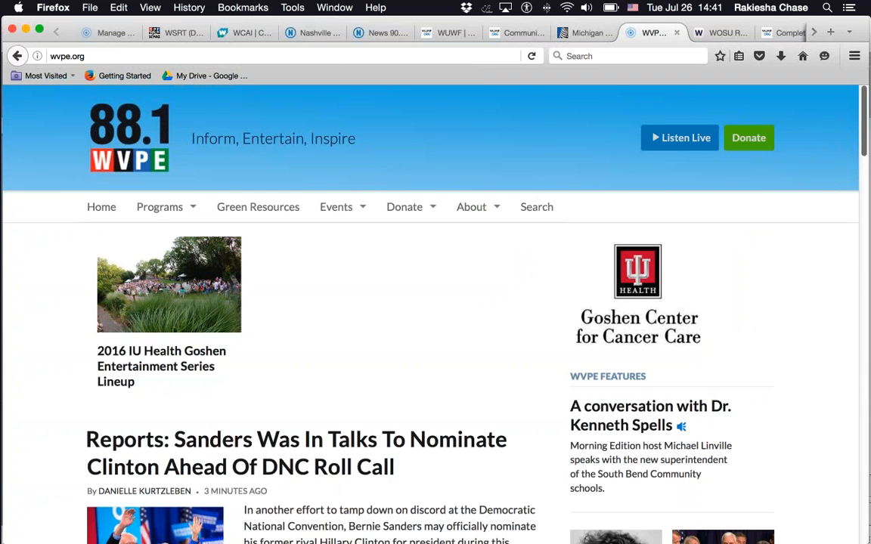
scroll(858, 273, down, 2)
drag(864, 139, 865, 505)
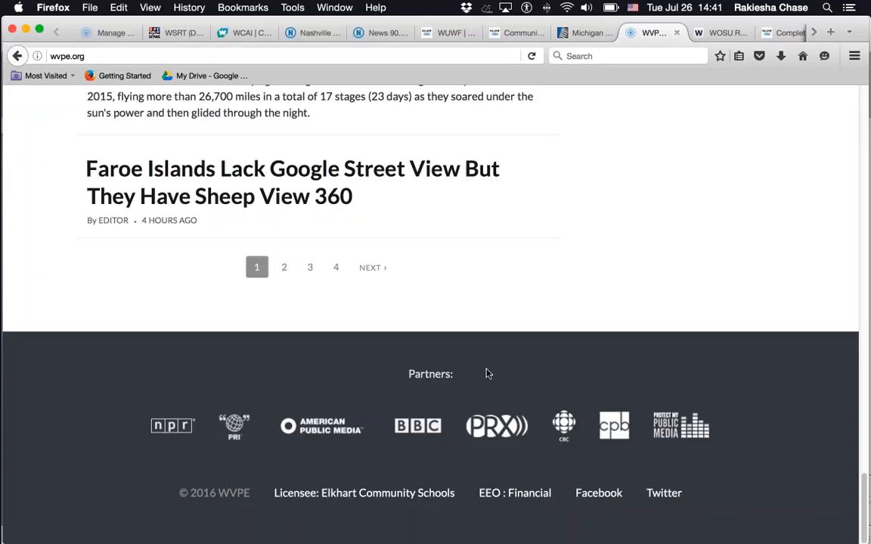
click(729, 34)
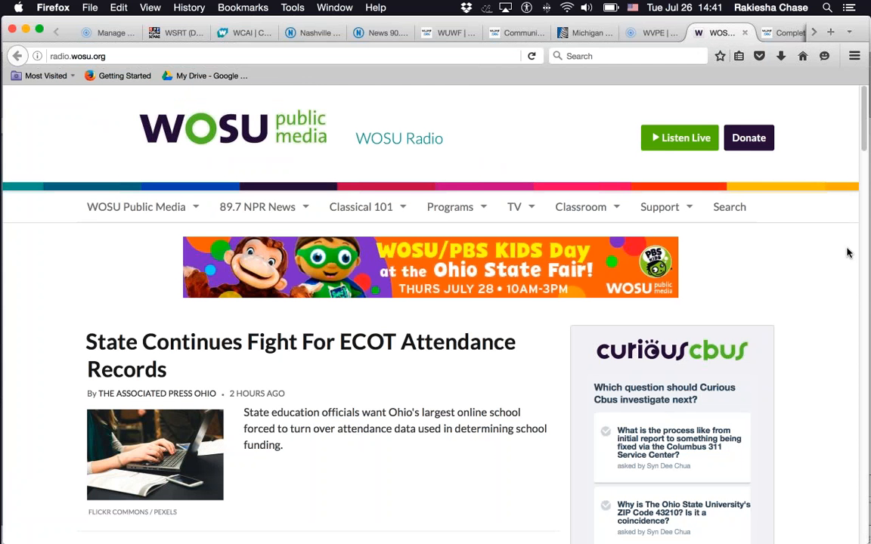
scroll(866, 301, down, 10)
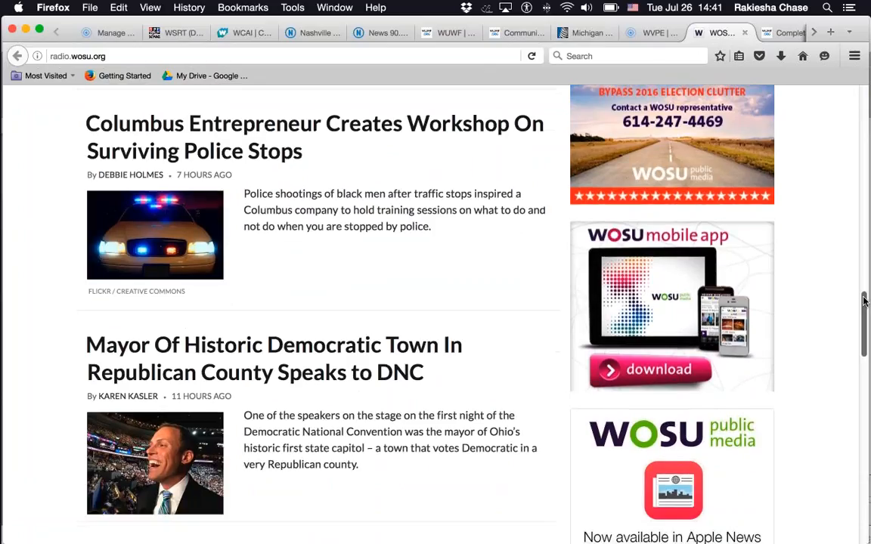
drag(866, 300, 866, 503)
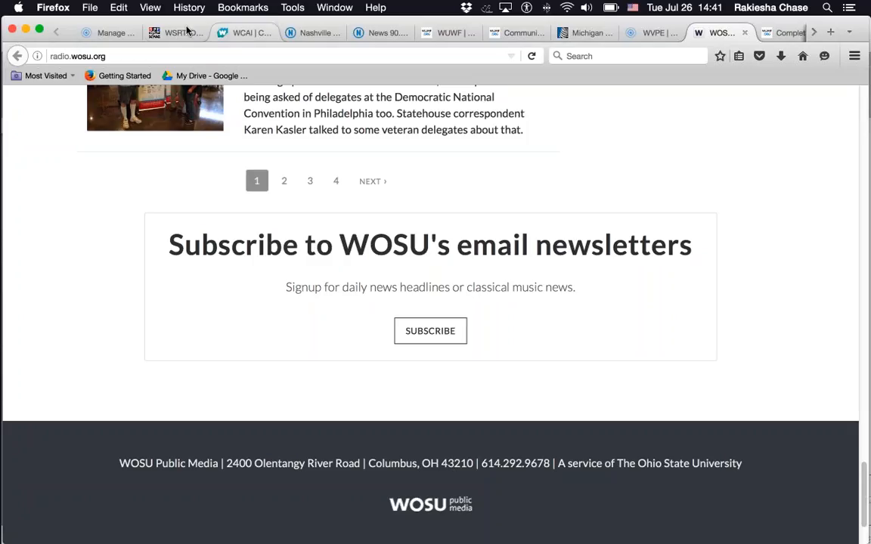
Step: Return to the Manage Partner Footer page and set the partner label text to "Support Provided By:"
click(115, 34)
click(155, 292)
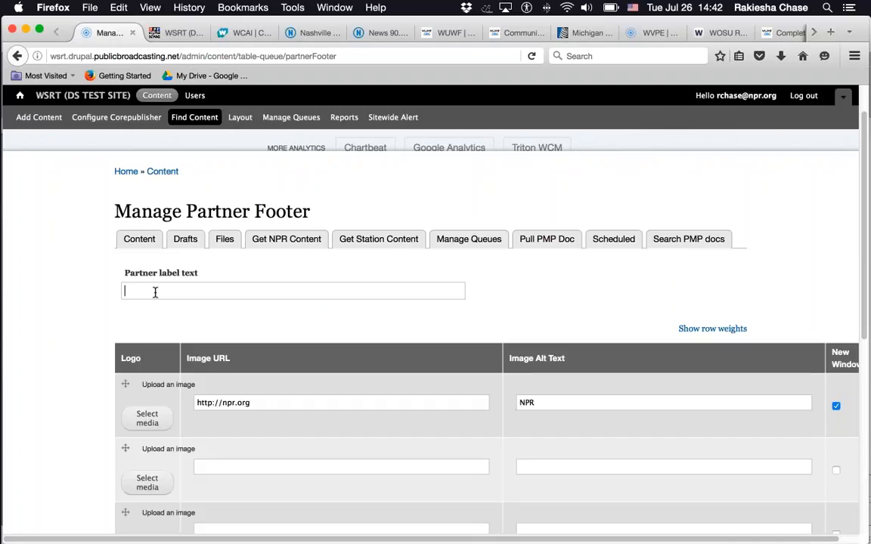
text(Support Provided By:)
Step: Set the partner footer queue's number of rows to 6 and rebuild the queue
scroll(50, 369, down, 2)
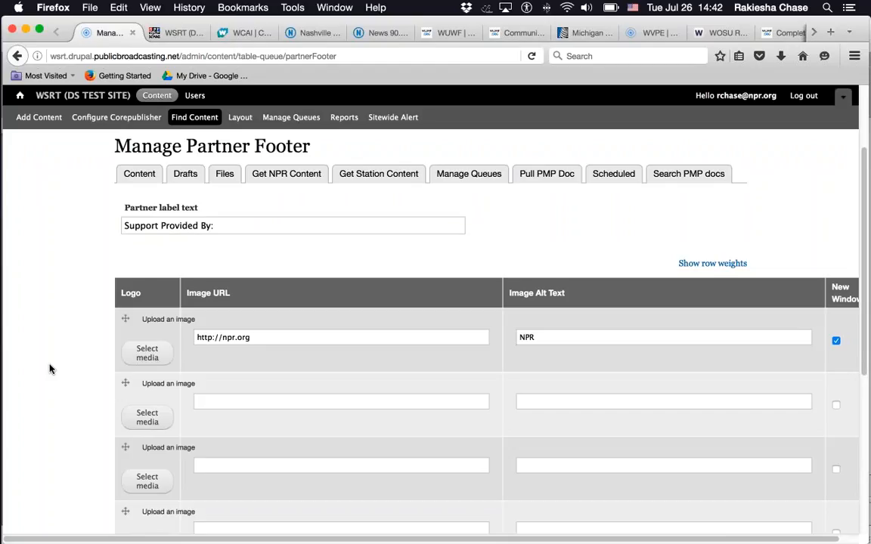
scroll(50, 369, down, 7)
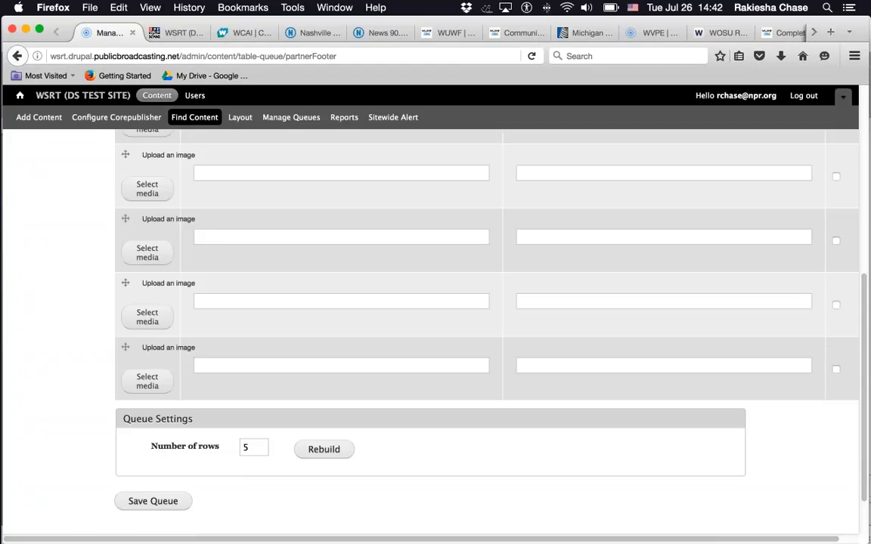
click(250, 447)
key(BackSpace)
text(1)
double_click(244, 448)
text(6)
click(321, 450)
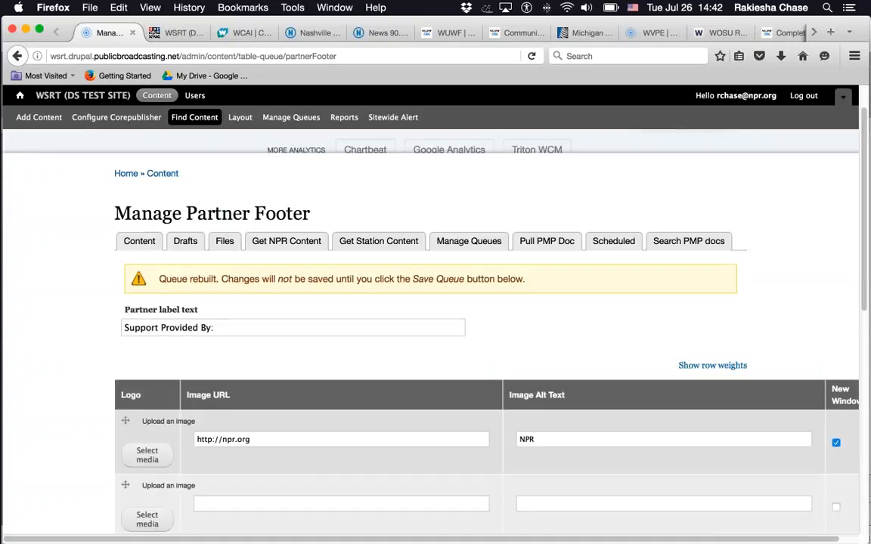
Step: Examine the rows of the rebuilt partner footer queue and its number of rows setting
scroll(67, 315, down, 10)
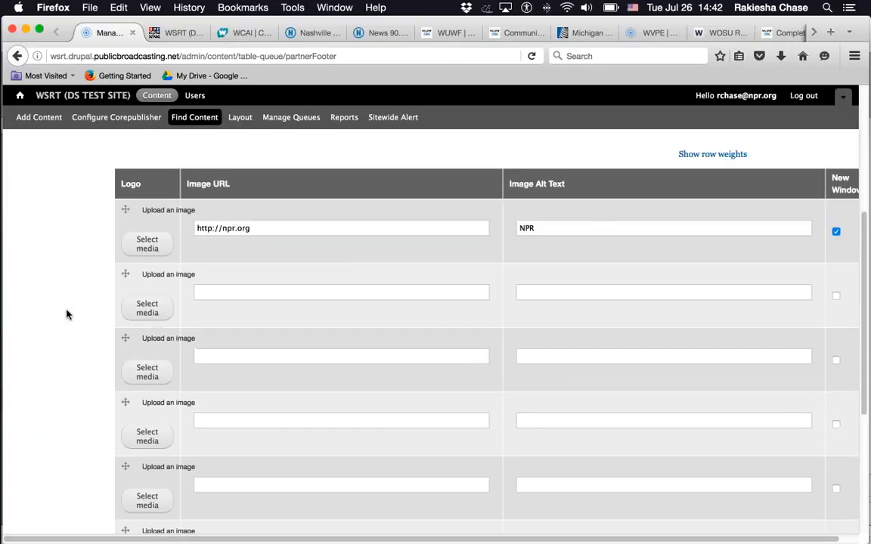
scroll(66, 315, up, 3)
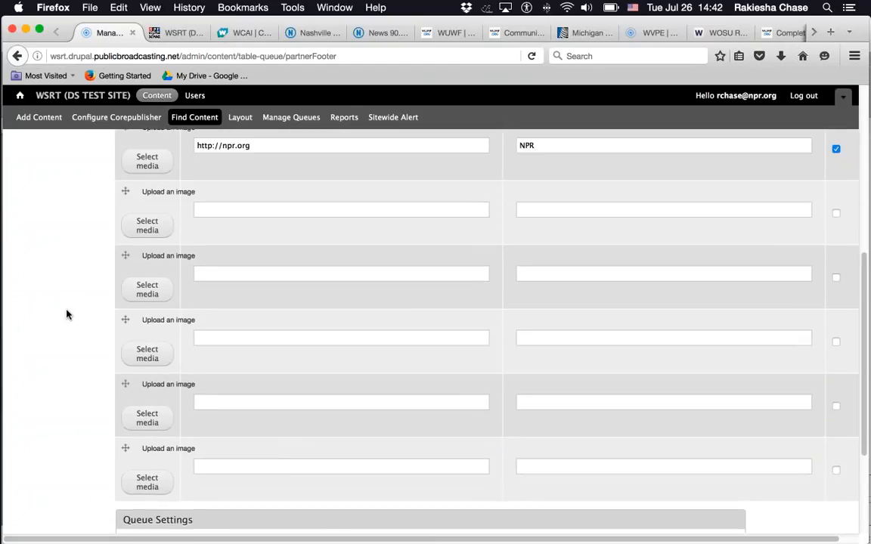
scroll(66, 314, down, 3)
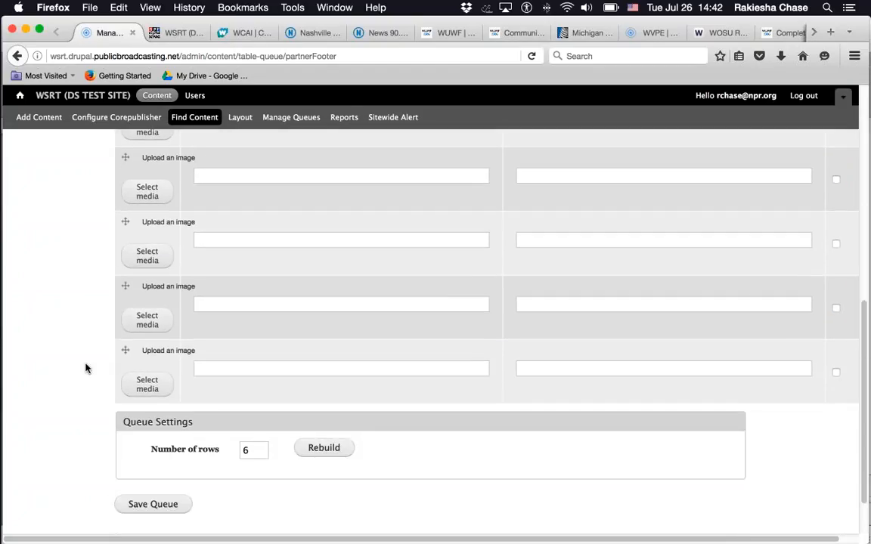
click(245, 451)
click(243, 451)
click(46, 303)
scroll(45, 303, up, 1)
scroll(45, 304, up, 5)
scroll(45, 303, down, 2)
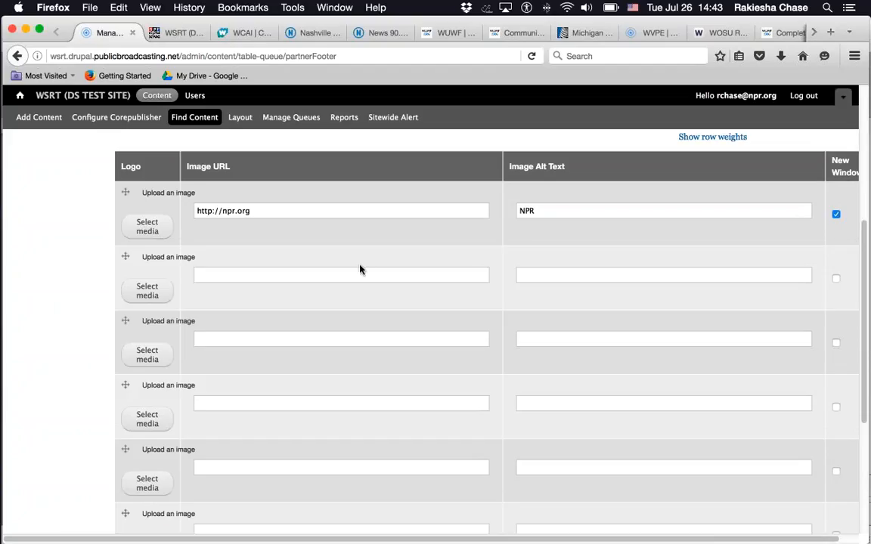
Step: Clear the image URL and alt text in the first partner row and turn off its new window option
double_click(338, 211)
triple_click(338, 211)
key(BackSpace)
double_click(617, 214)
key(BackSpace)
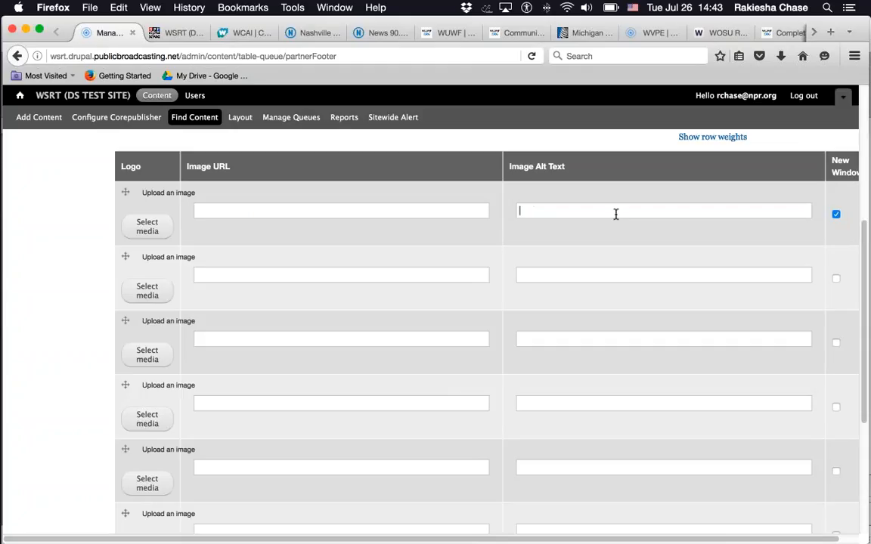
click(836, 215)
Step: Upload NPRFooterLogo.png from the Training 1 Resources folder as the logo of the first partner row
scroll(53, 257, up, 3)
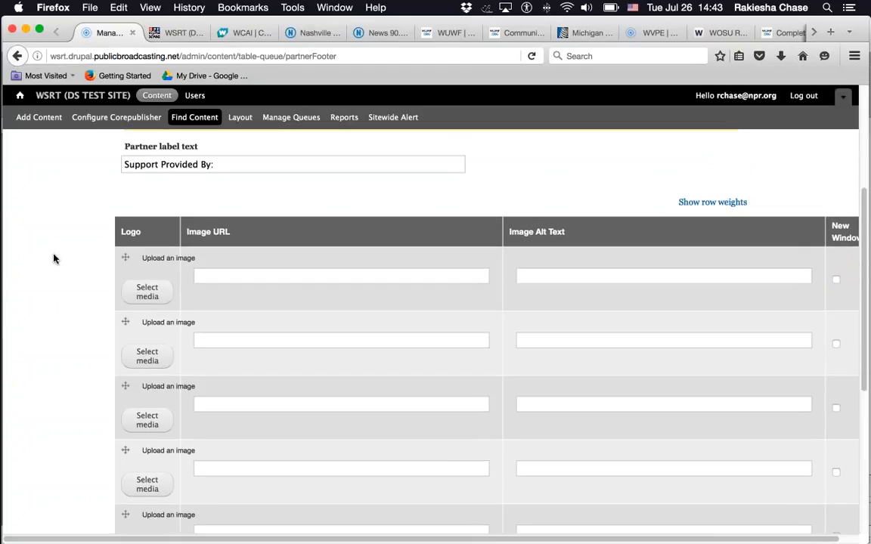
click(147, 292)
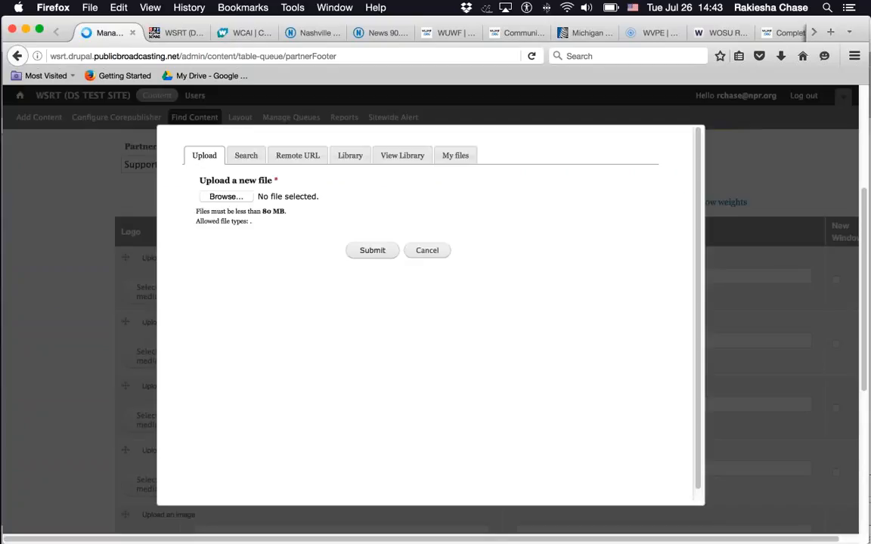
click(227, 196)
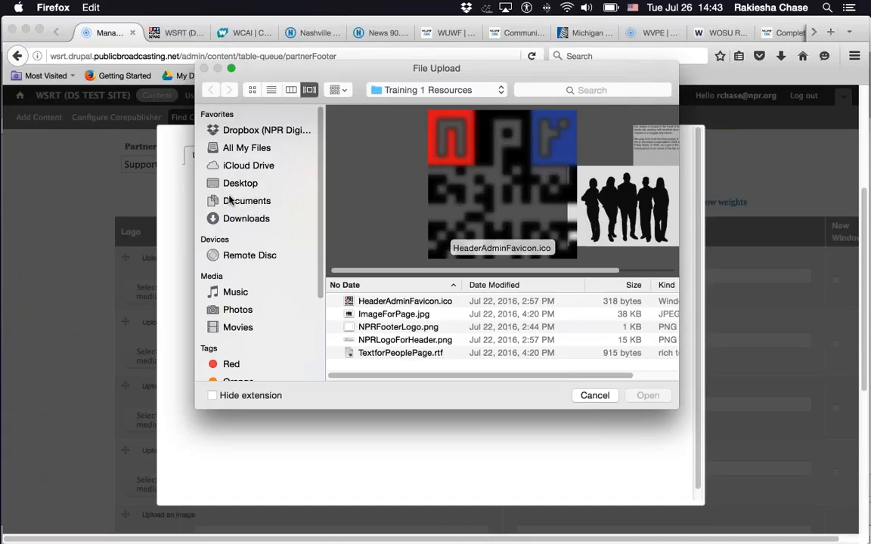
click(401, 326)
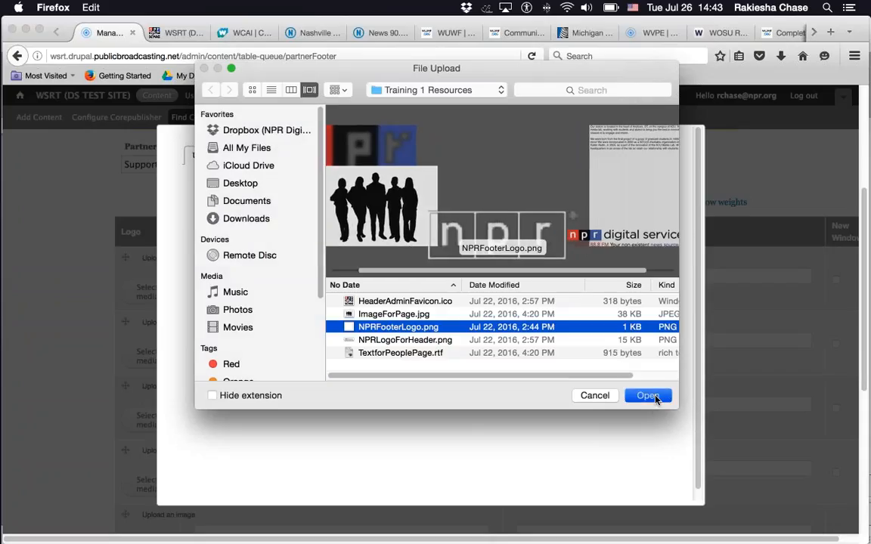
click(648, 396)
key(Return)
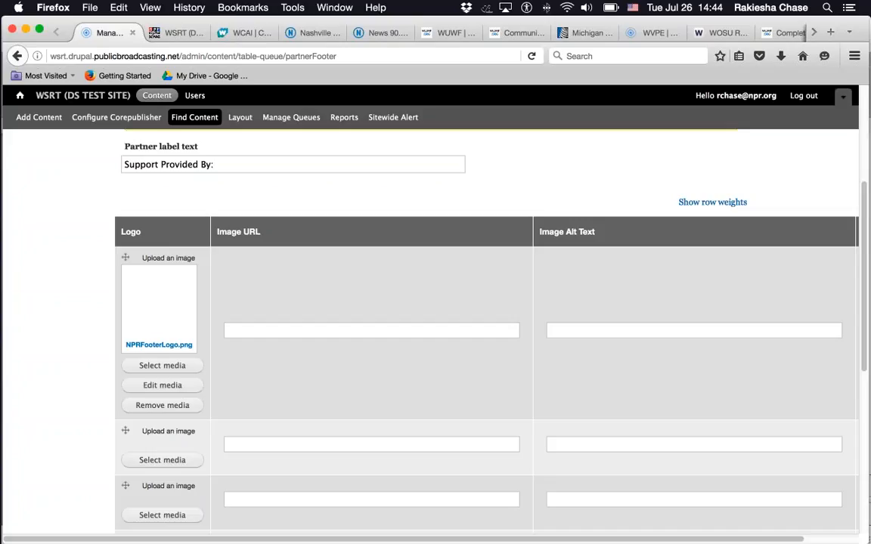
click(279, 330)
text(http://npr.org)
key(Tab)
text(NPR)
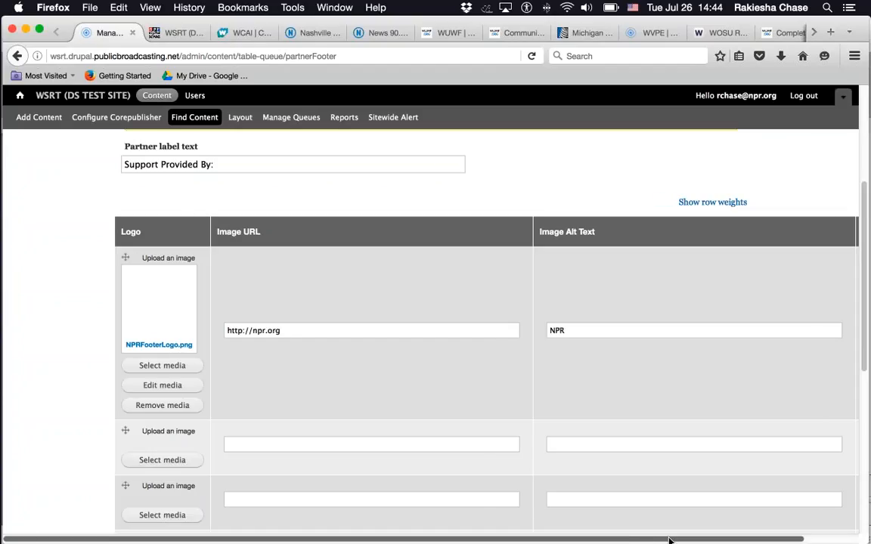
Step: Turn on the new window option for the first partner row and save the partner footer queue
scroll(671, 541, right, 2)
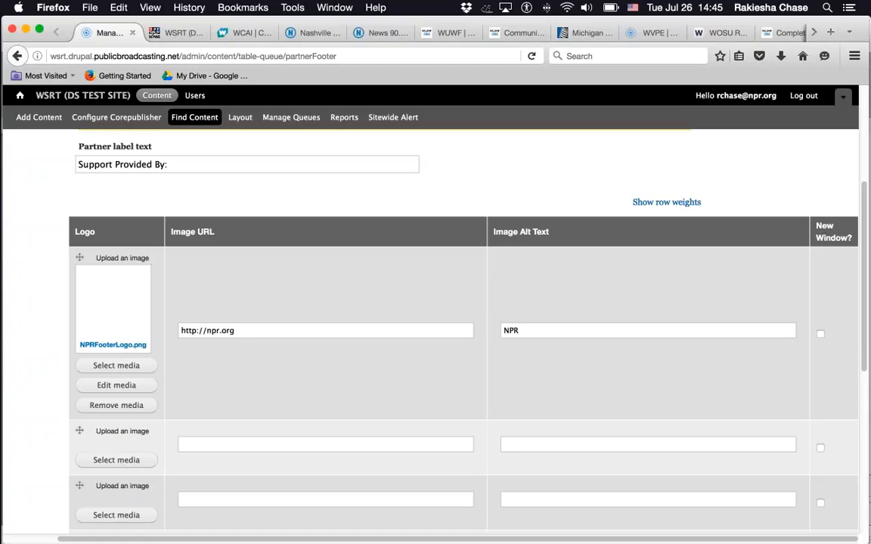
click(820, 333)
scroll(869, 200, down, 10)
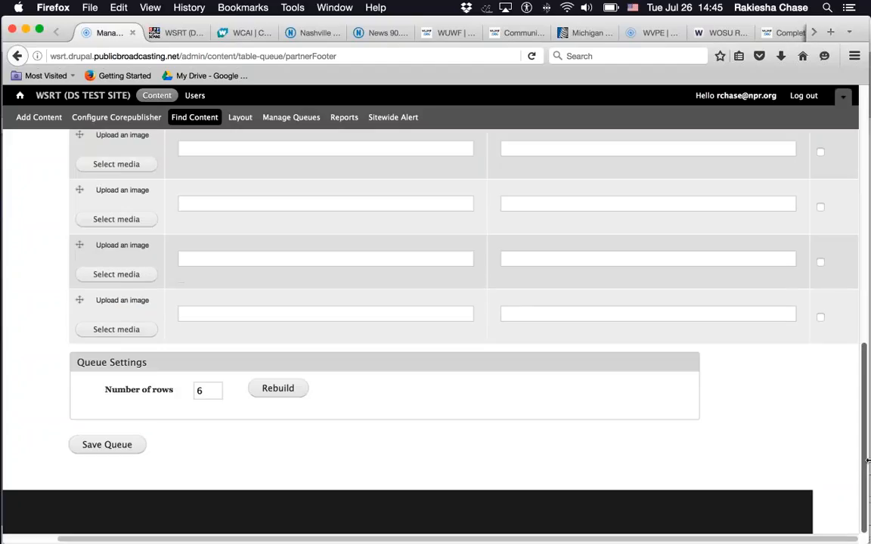
click(104, 445)
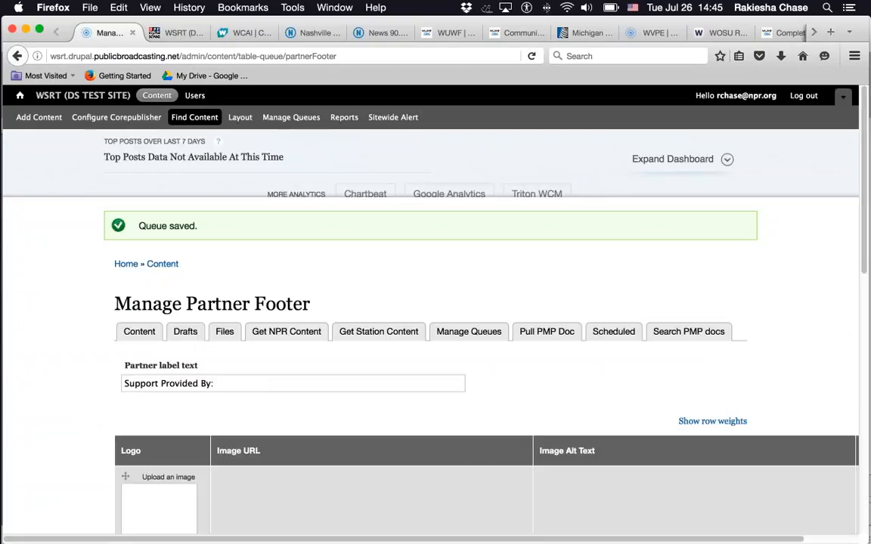
Step: Open the site's home page in a new browser tab and check the partner label and logo in its footer
right_click(20, 100)
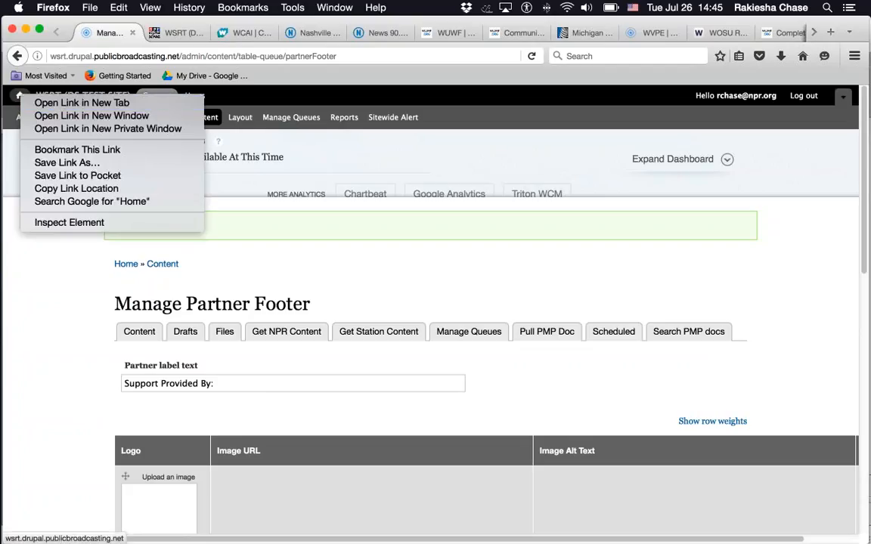
click(34, 91)
click(172, 33)
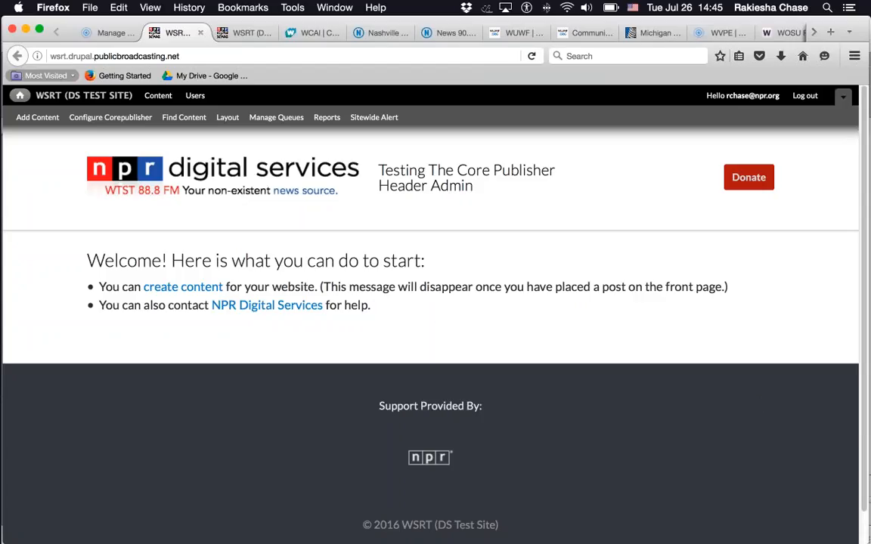
click(112, 33)
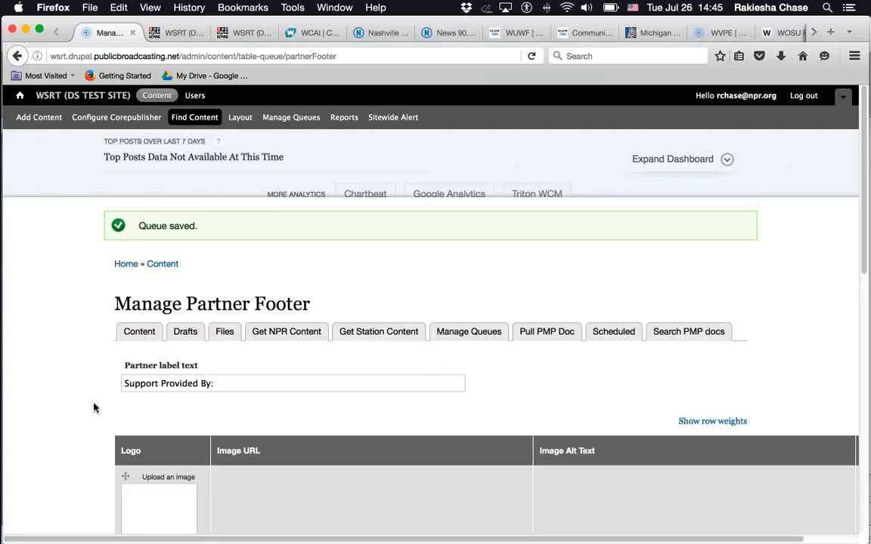
Step: Move the empty second partner row above the NPR row, then return the NPR row to first place
scroll(73, 400, down, 3)
scroll(74, 400, down, 1)
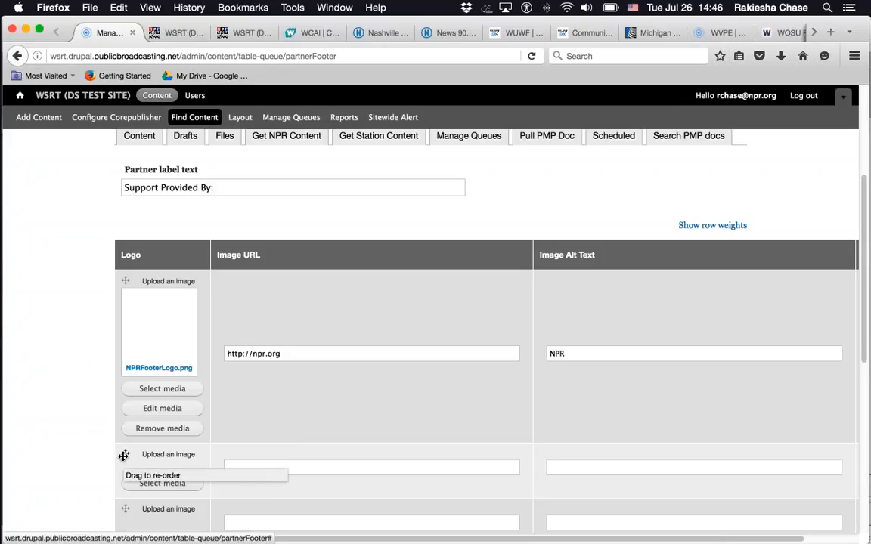
drag(123, 456, 125, 280)
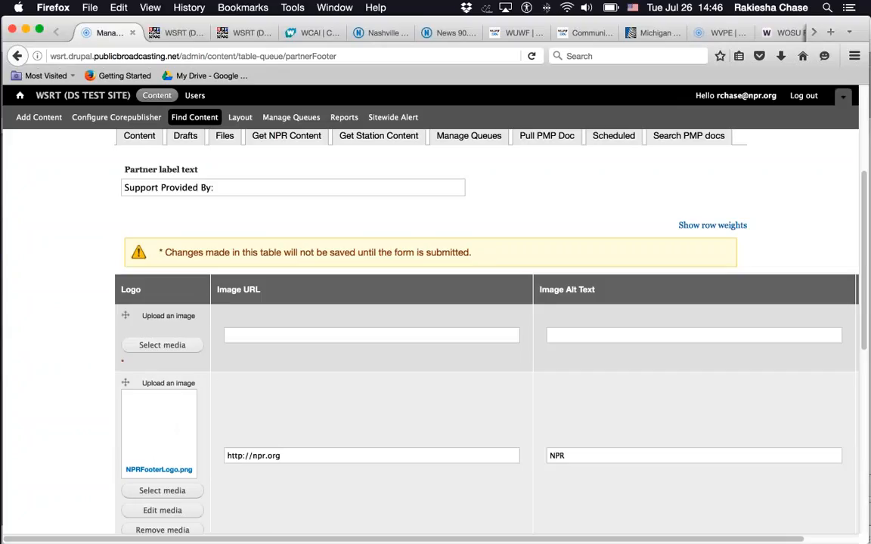
drag(125, 382, 115, 285)
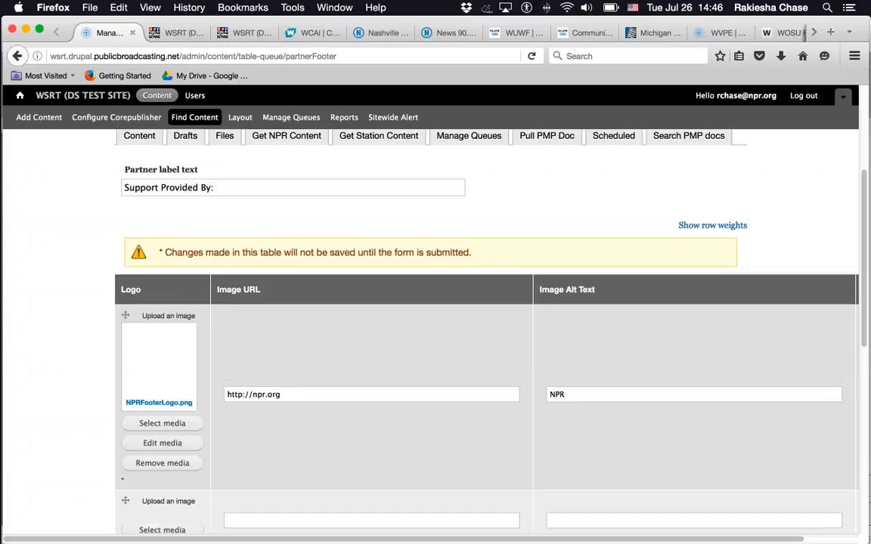
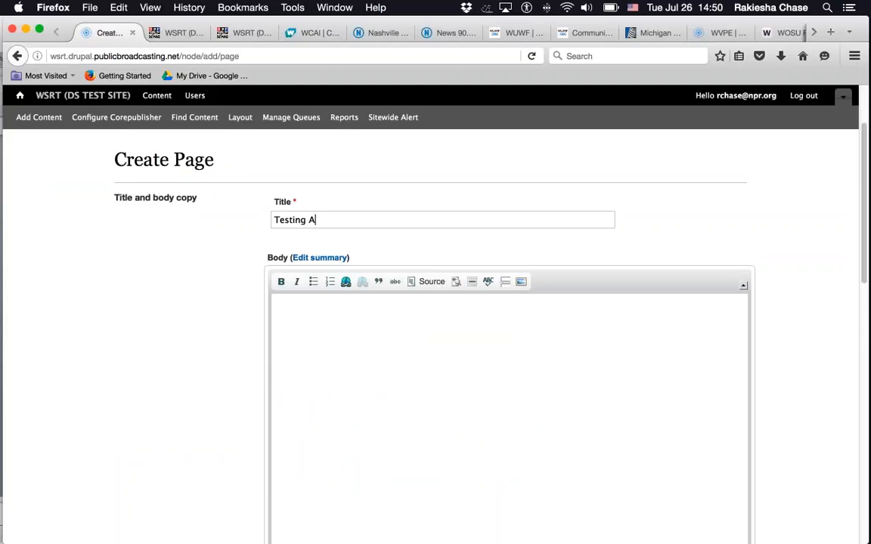
Step: Title the page Testing About Us and enter the two-paragraph body beginning "Our station is located in the heart of Anytown, ST"
text(bout Us)
click(397, 391)
text(Our station is located in the heart of Anytown, ST, on the campus of ACU. We are nestled in the ACU media lab, working with students and alumni to bring you the best in innovative programming. Our mission is to engage and inform.  We were born from the final project of a group of graduate students in 1999. Now, we are so much more! We were incorporated in 2000 as a 501(c)3 charitable organization known at the time as ACU Public Radio. In 2005, as a part of the renovation of the ACU Media Lab, WTST moved to a new headquarters in an annex of the lab so retain our relationship with students and staff.)
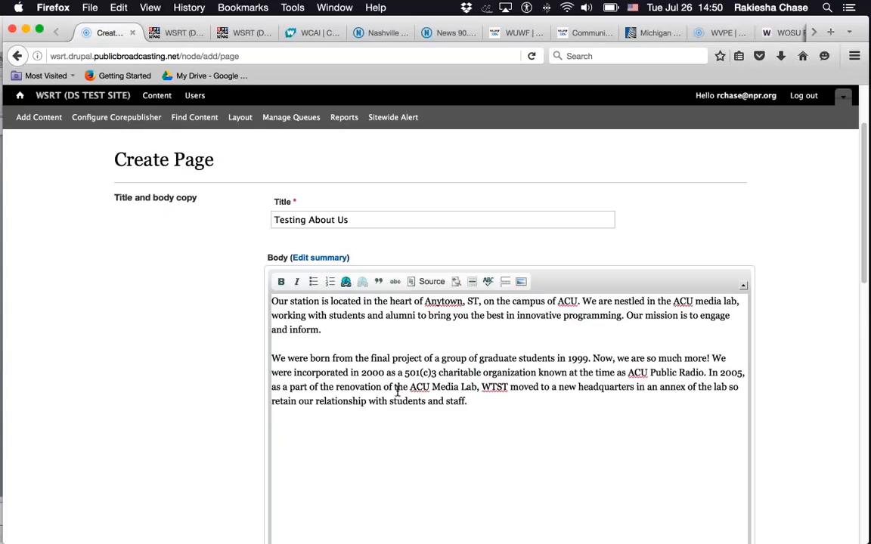
Step: Examine WUWF's Complete Weather page as a page example, including its intro text, emergency links, radar section and articles
click(814, 32)
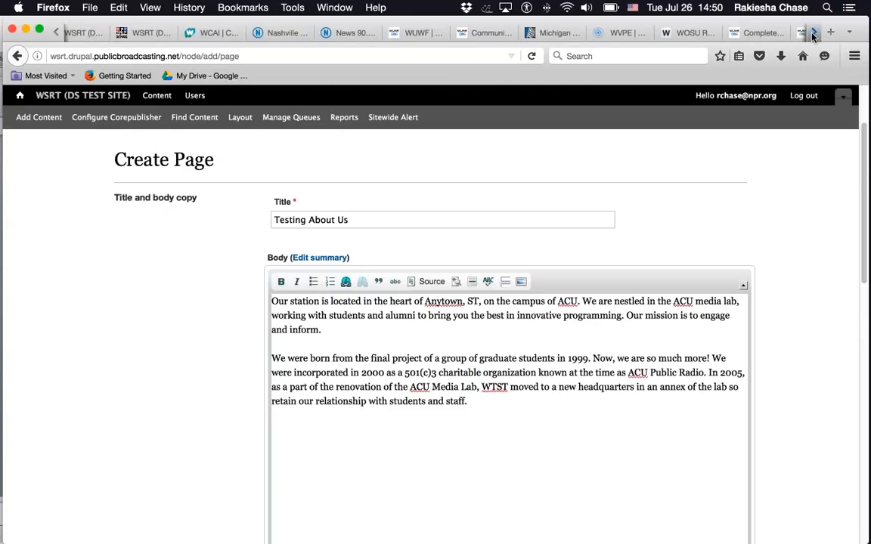
click(815, 33)
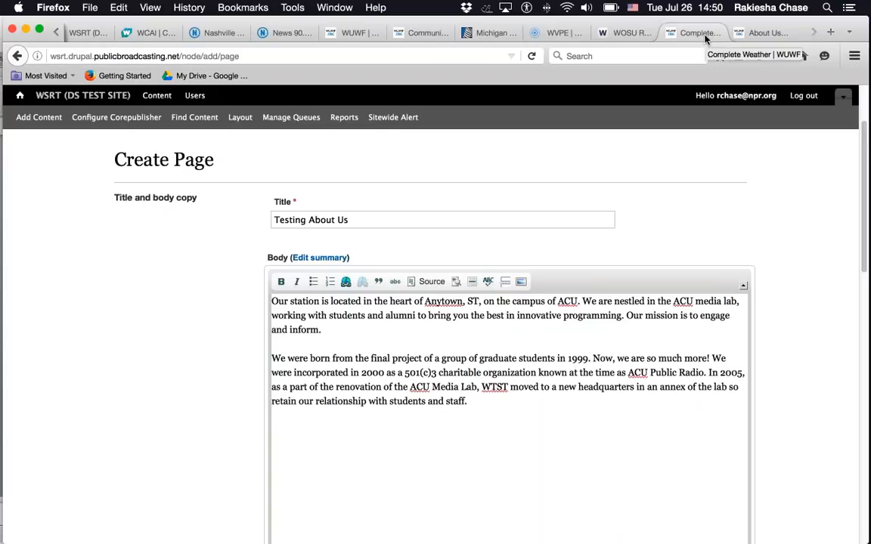
click(696, 33)
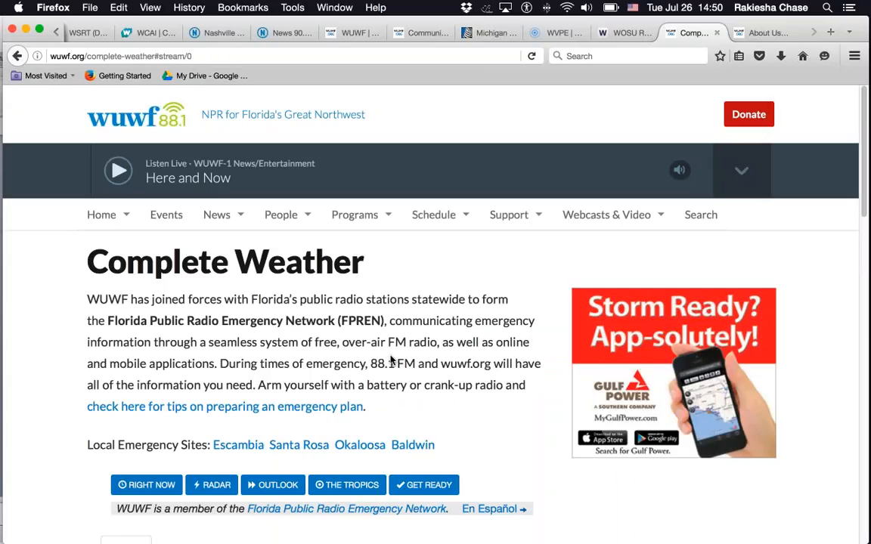
scroll(391, 361, down, 1)
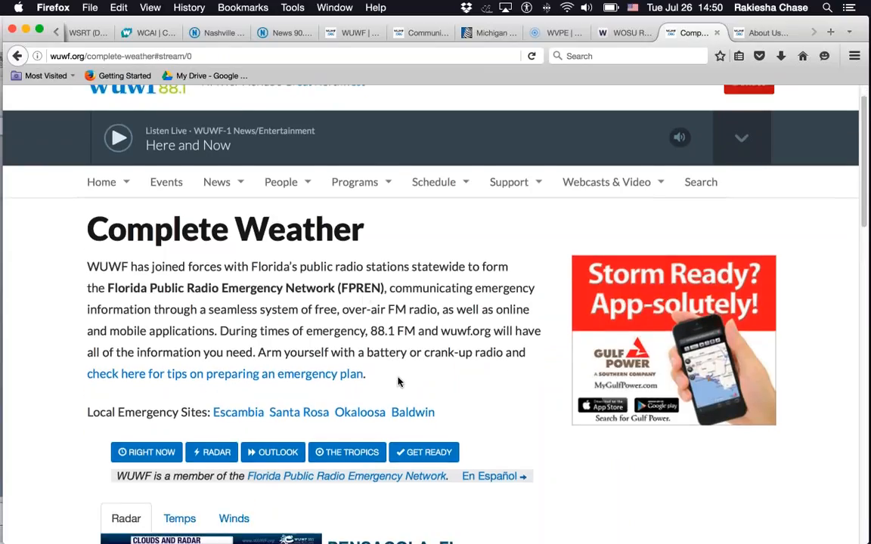
scroll(399, 383, down, 7)
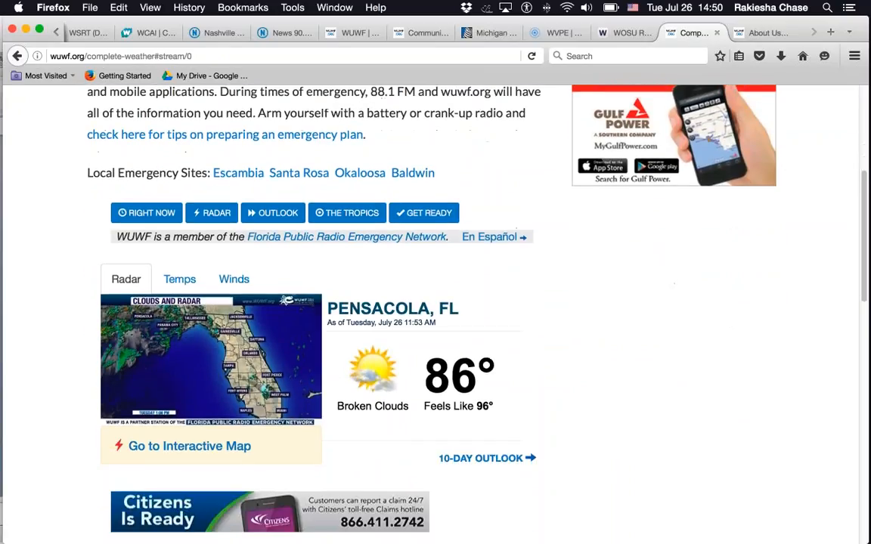
scroll(431, 302, down, 2)
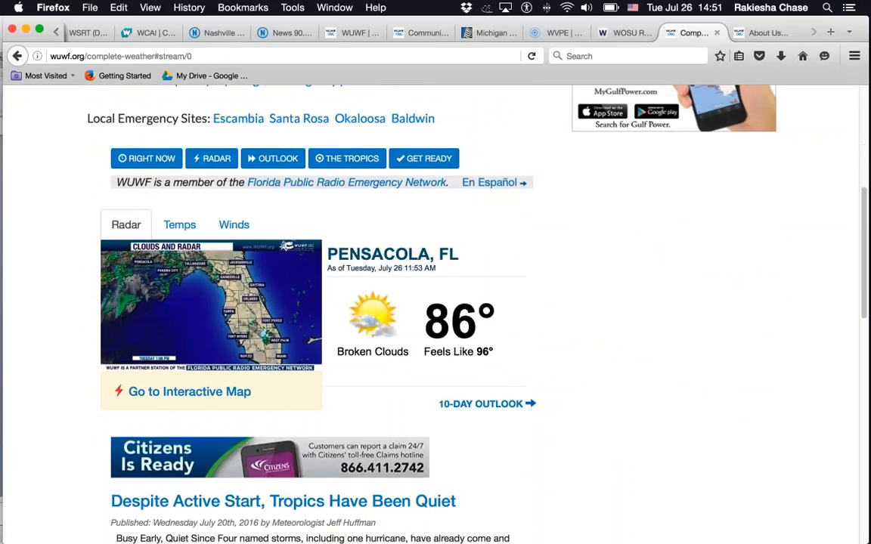
scroll(723, 296, down, 6)
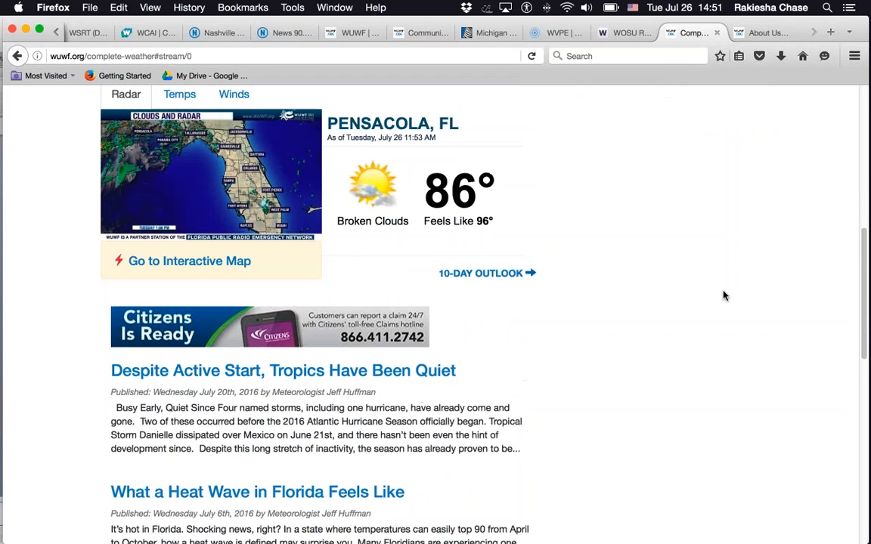
scroll(723, 295, up, 6)
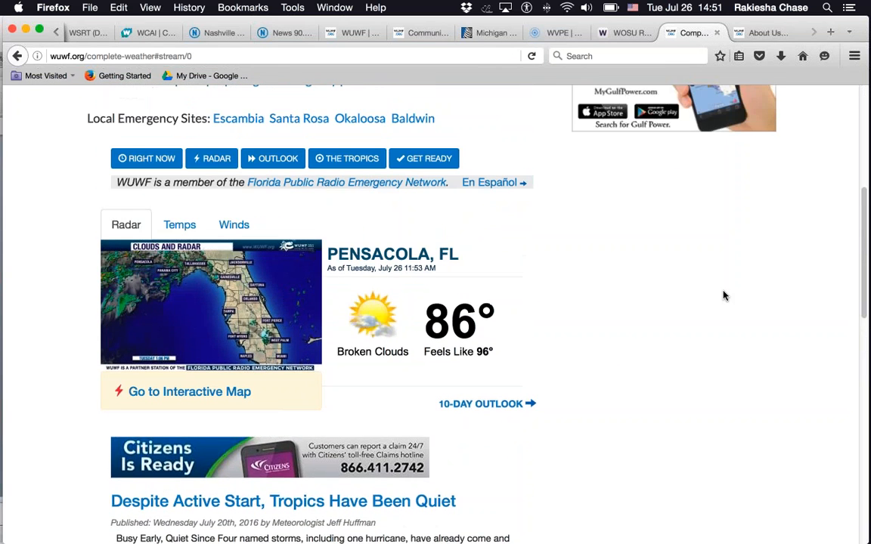
scroll(724, 295, up, 3)
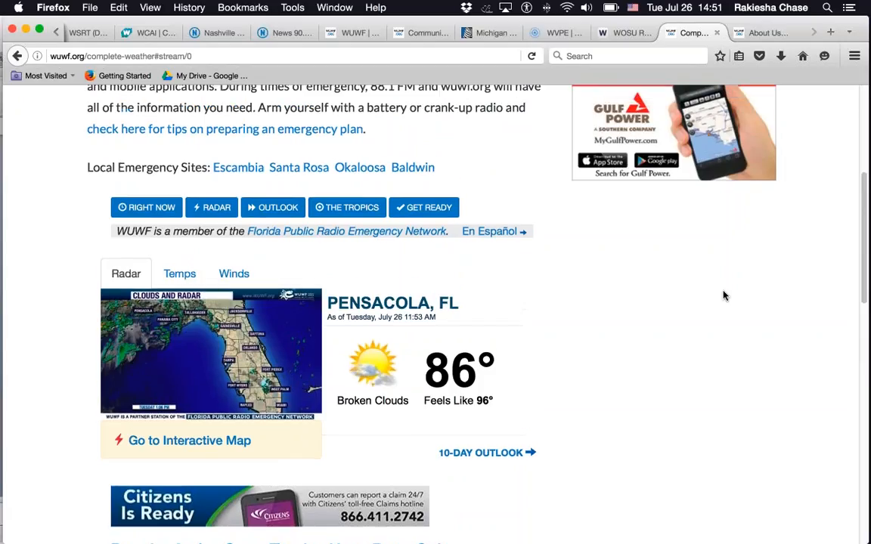
scroll(724, 295, up, 3)
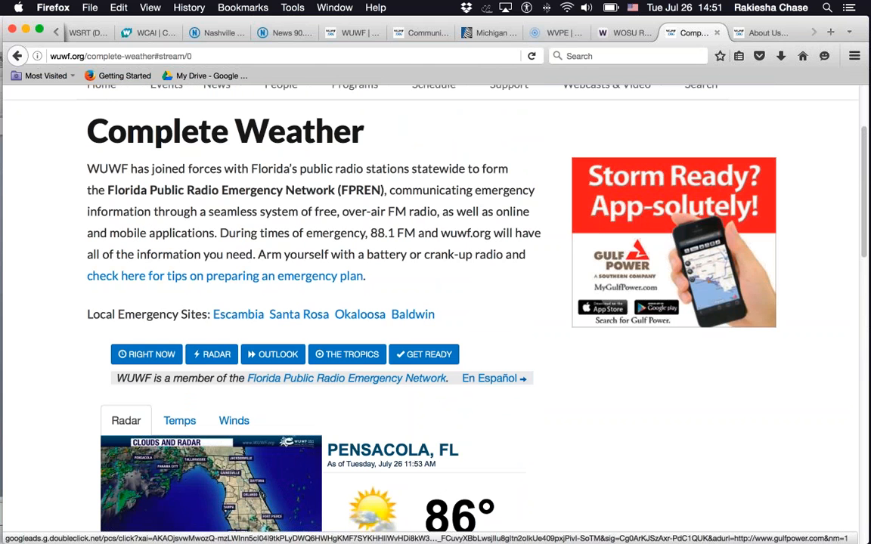
Step: Examine WUWF's About Us page as a page example, including its large photo and the station description below it
click(767, 32)
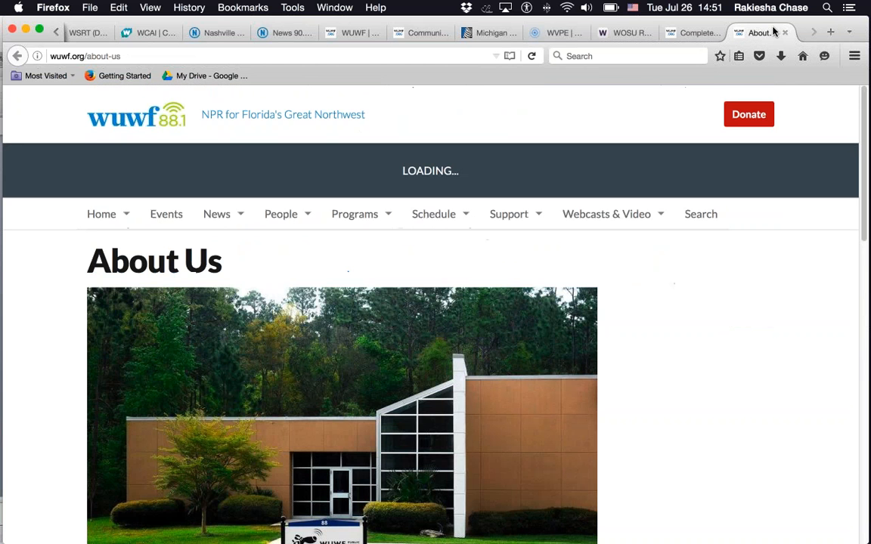
scroll(705, 307, down, 3)
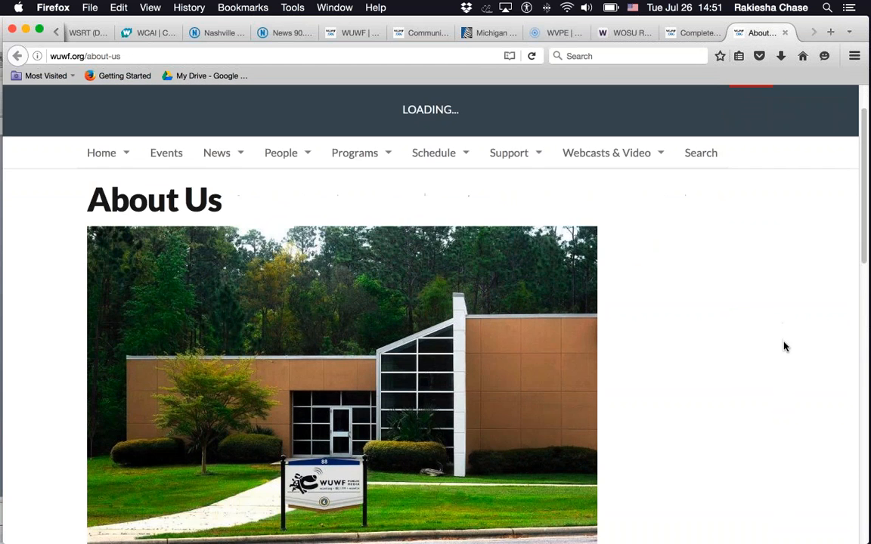
mouse_move(219, 117)
scroll(506, 334, down, 10)
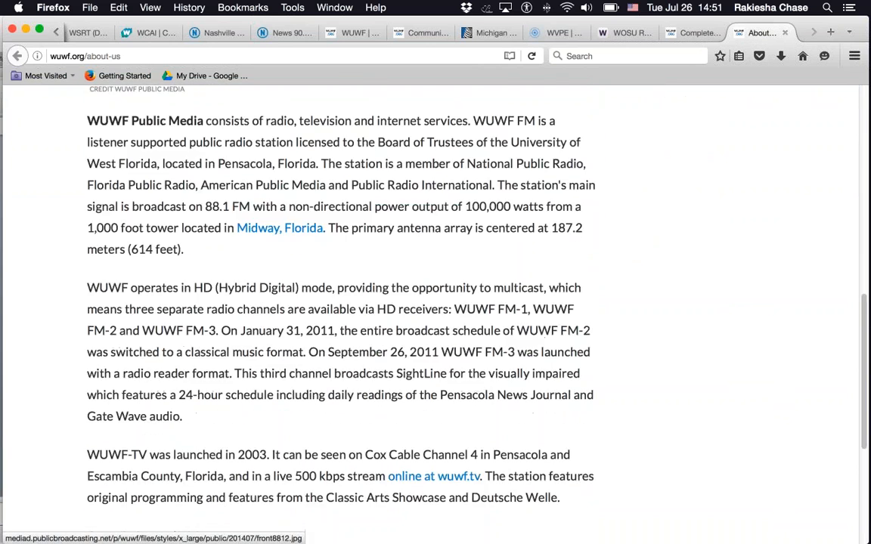
scroll(506, 334, down, 5)
scroll(505, 334, up, 12)
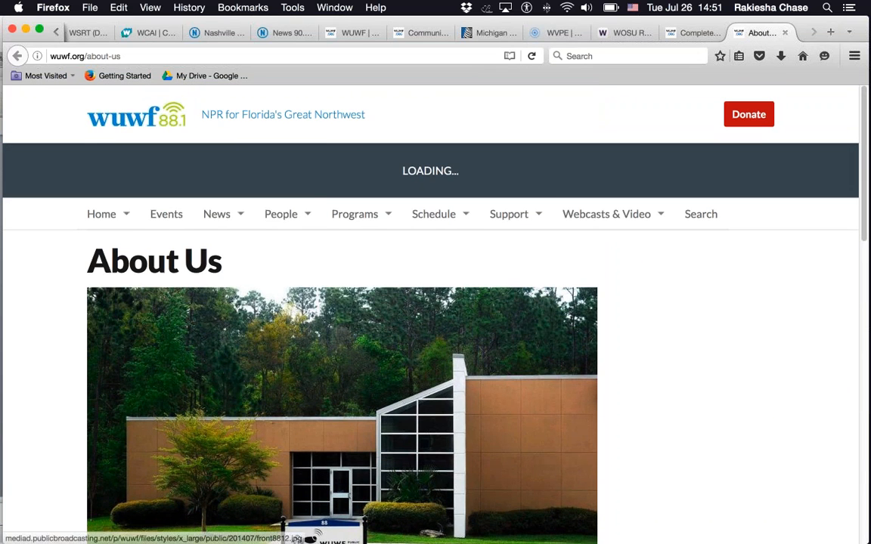
mouse_move(216, 214)
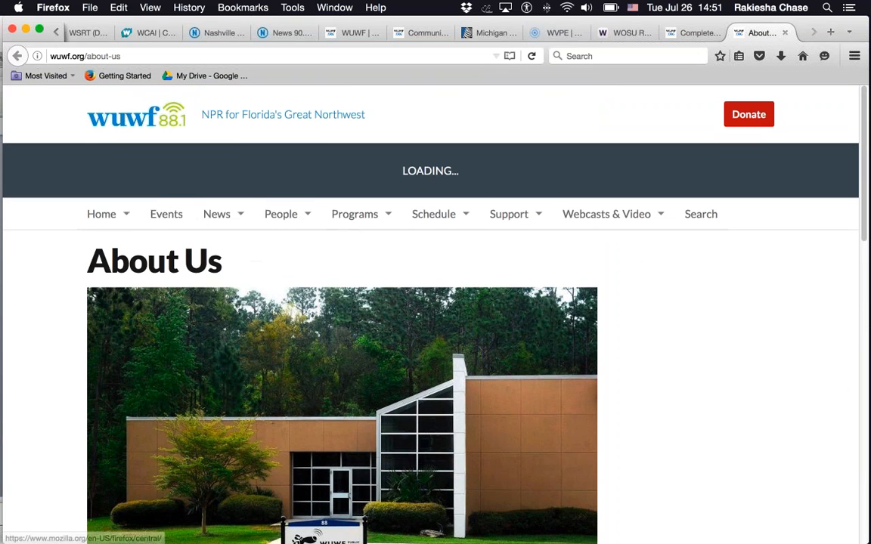
Step: Return to the Create Page form and inspect the body text's HTML source before restoring the formatted view
click(81, 33)
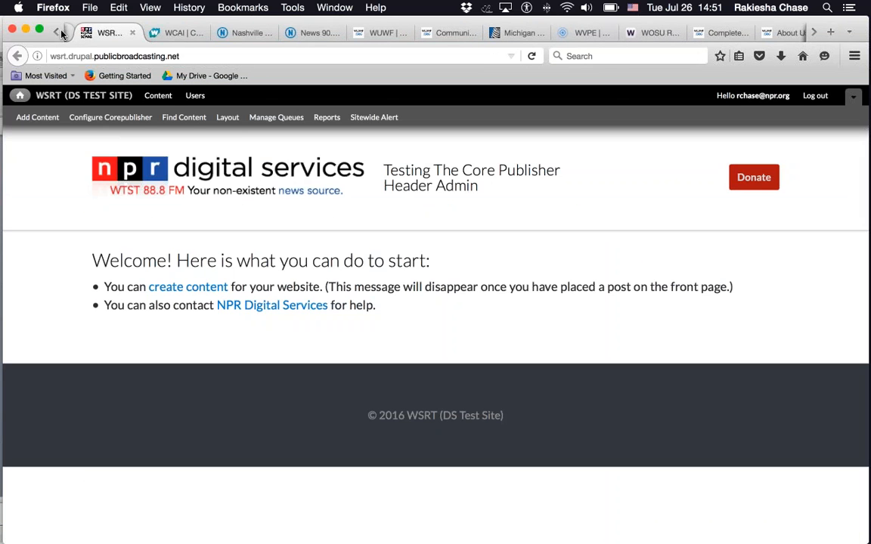
click(57, 32)
click(101, 34)
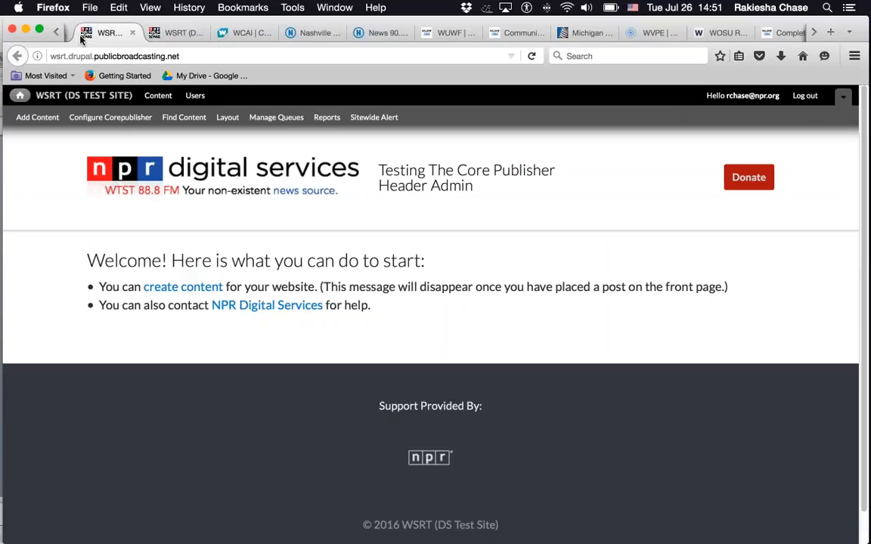
click(54, 32)
click(112, 33)
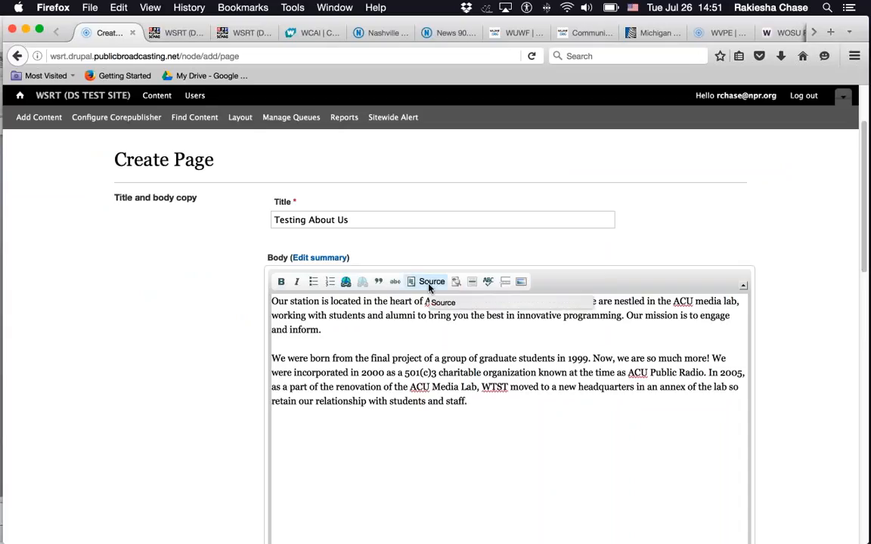
click(331, 344)
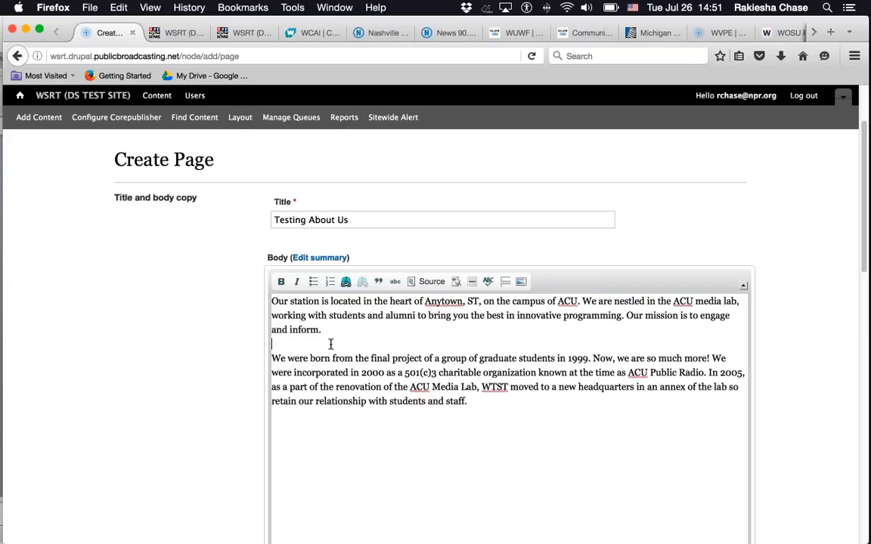
click(430, 281)
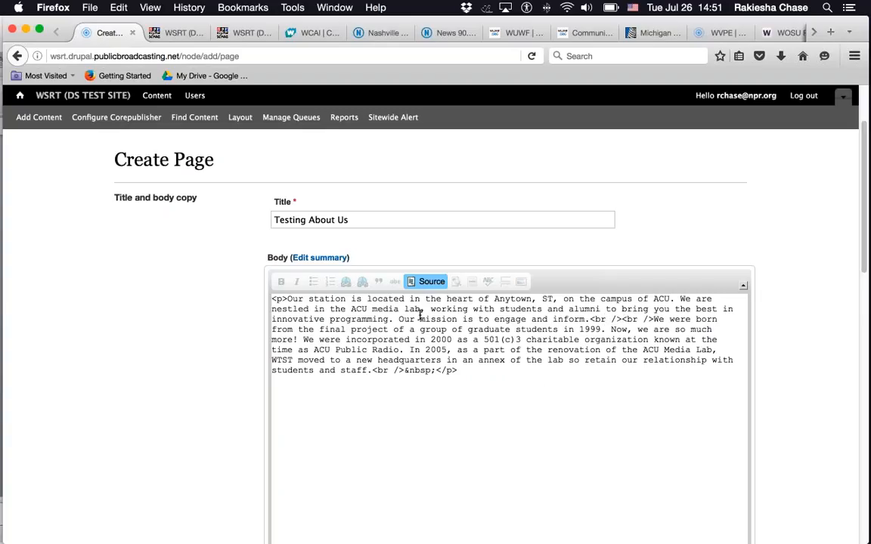
click(431, 282)
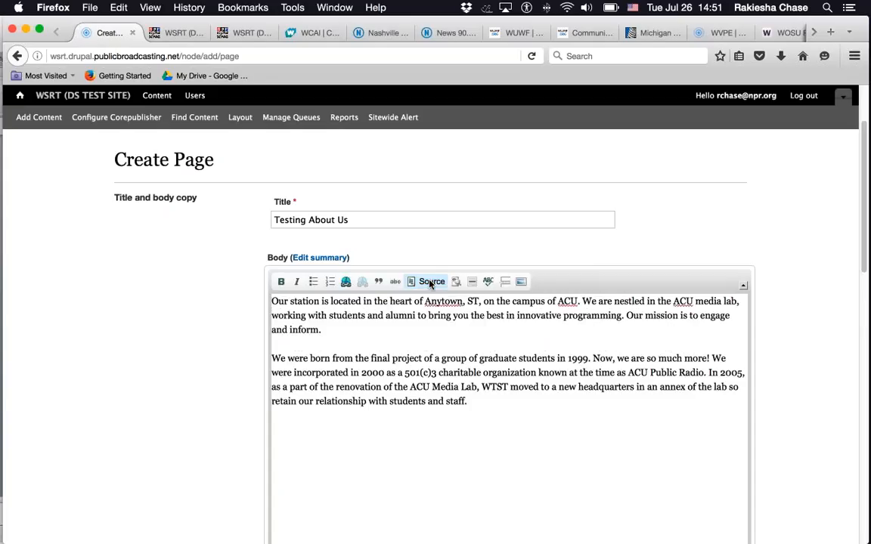
Step: Upload ImageForPage.jpg as an inline body image on the blank line between the two paragraphs
click(325, 345)
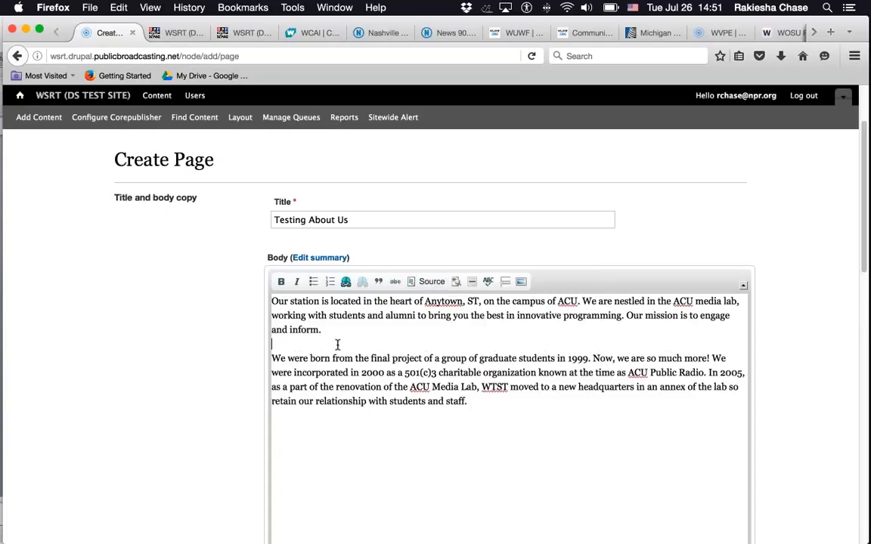
click(522, 282)
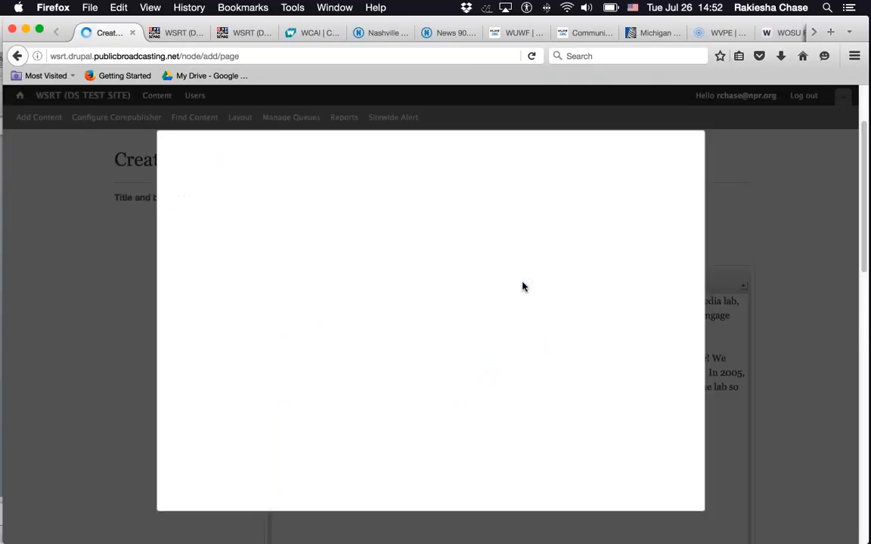
click(426, 256)
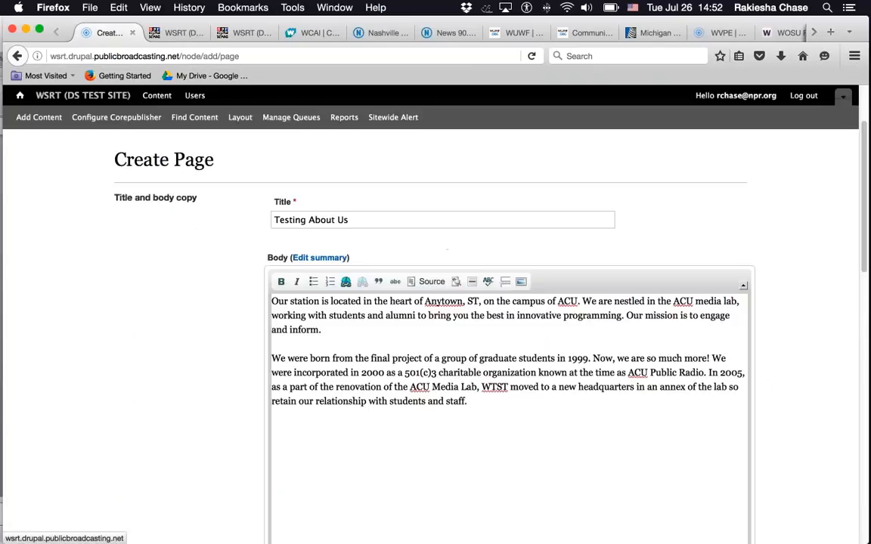
click(521, 283)
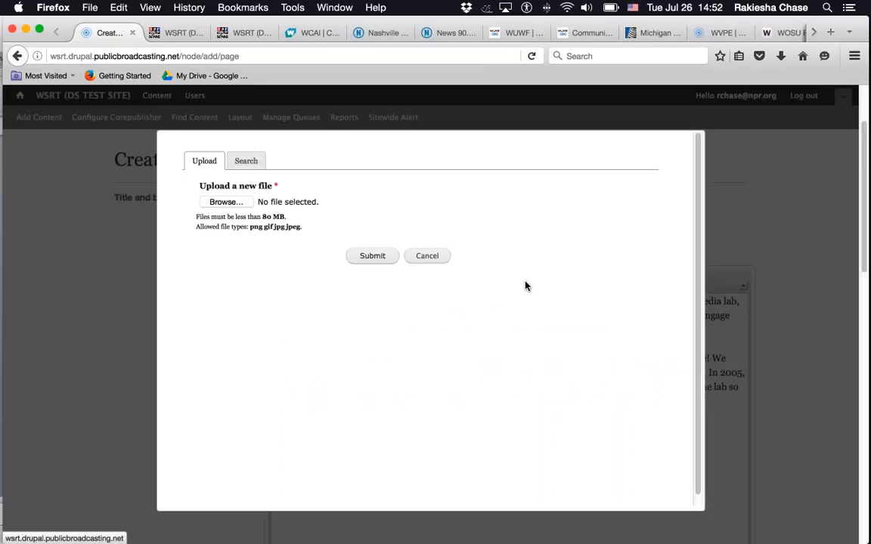
click(226, 202)
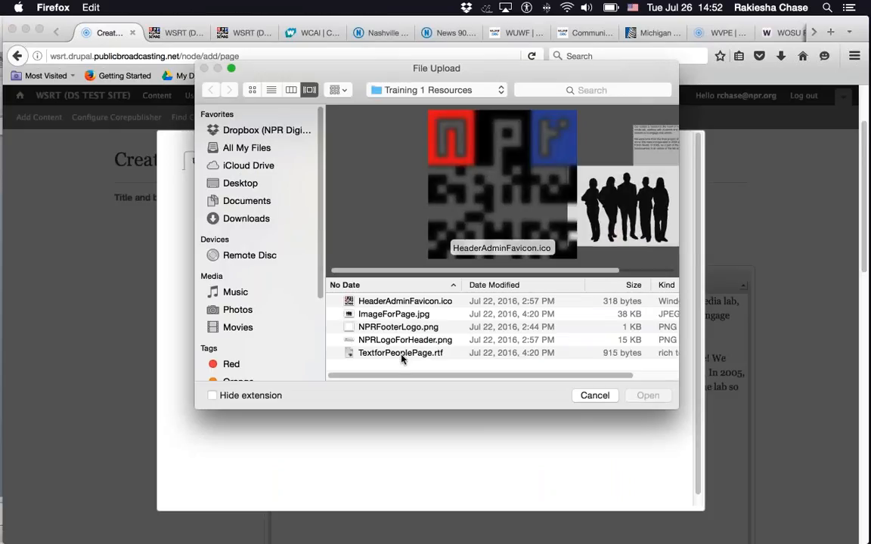
click(389, 325)
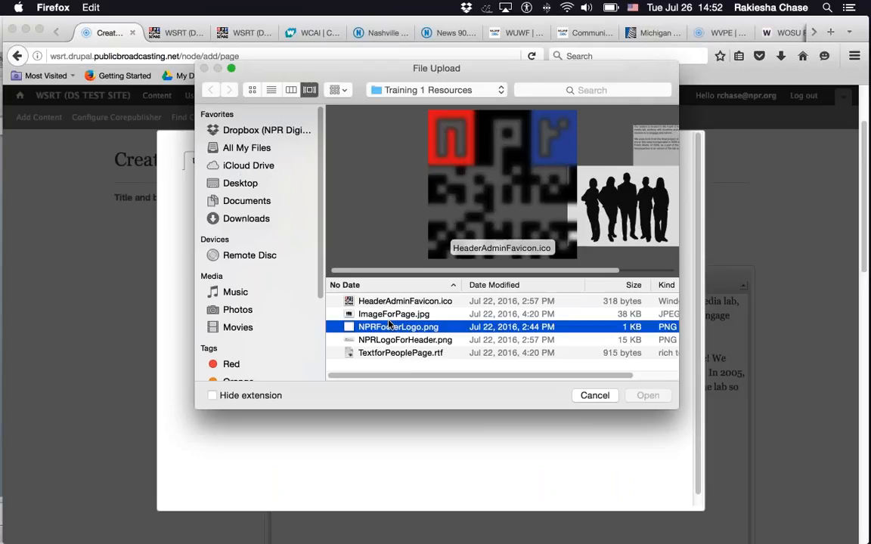
click(389, 314)
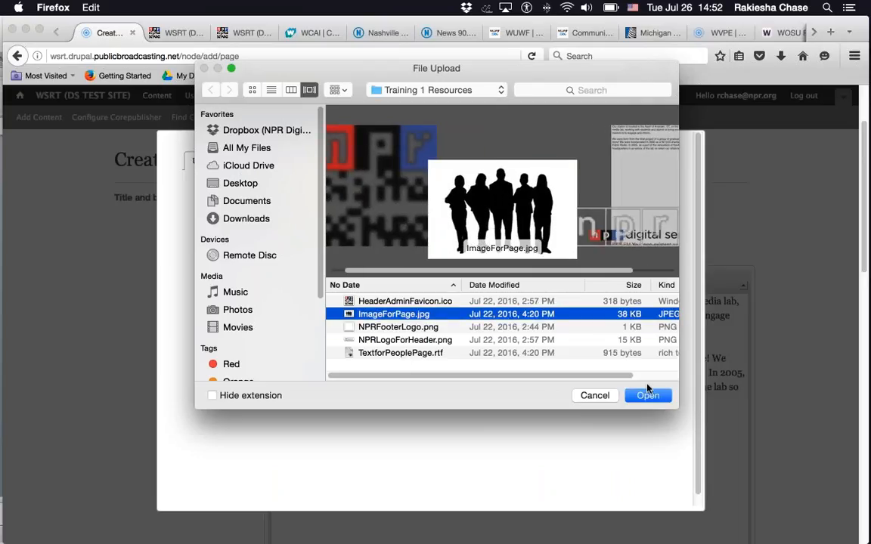
click(647, 395)
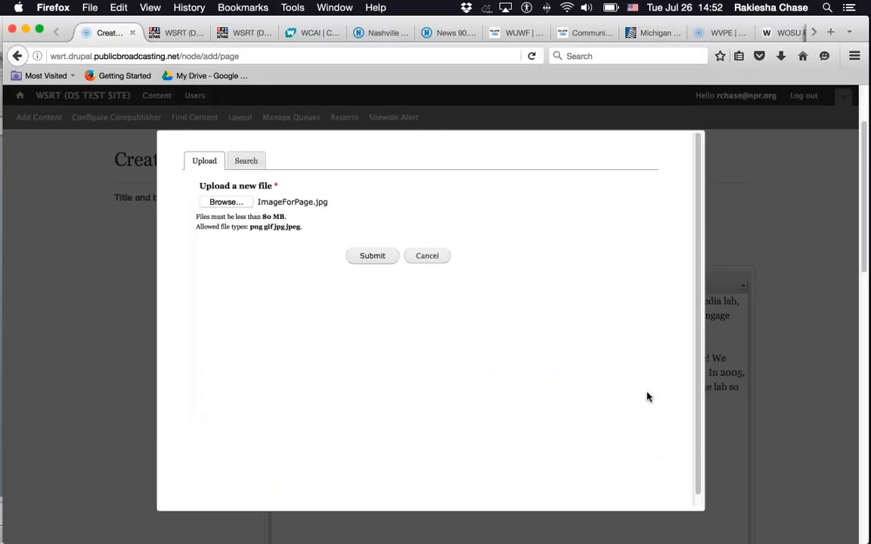
click(370, 254)
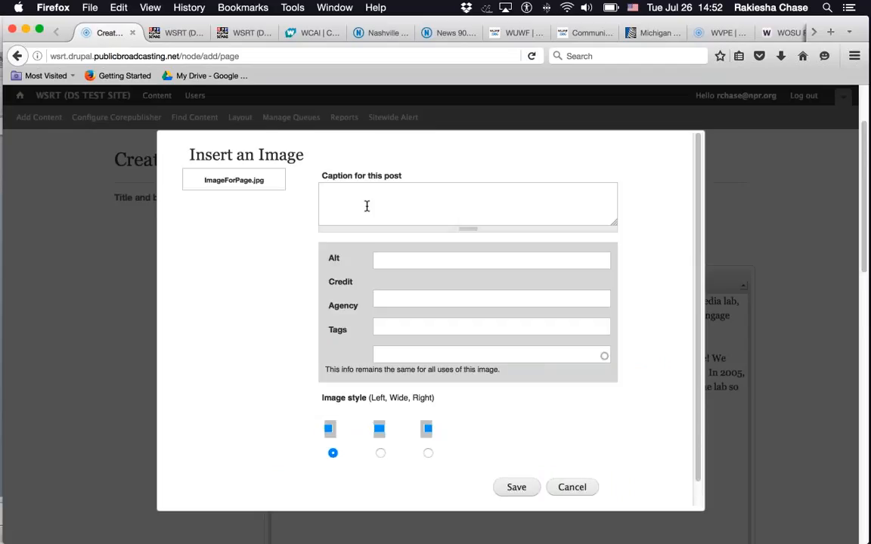
Step: Caption the inline image "Our team", choose the Wide image style and save it into the body
click(367, 206)
text(Our team)
click(381, 454)
click(509, 492)
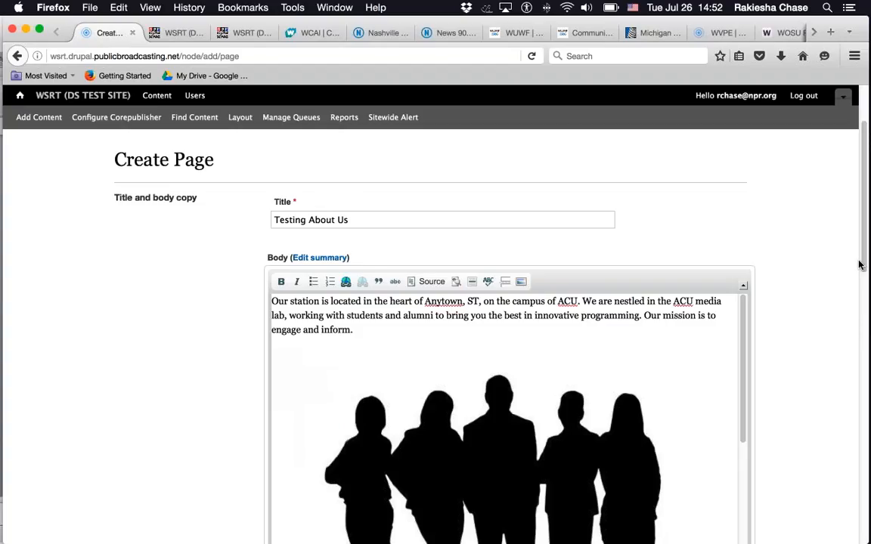
Step: Upload ImageForPage.jpg to the page's image gallery under Page assets
scroll(857, 342, down, 8)
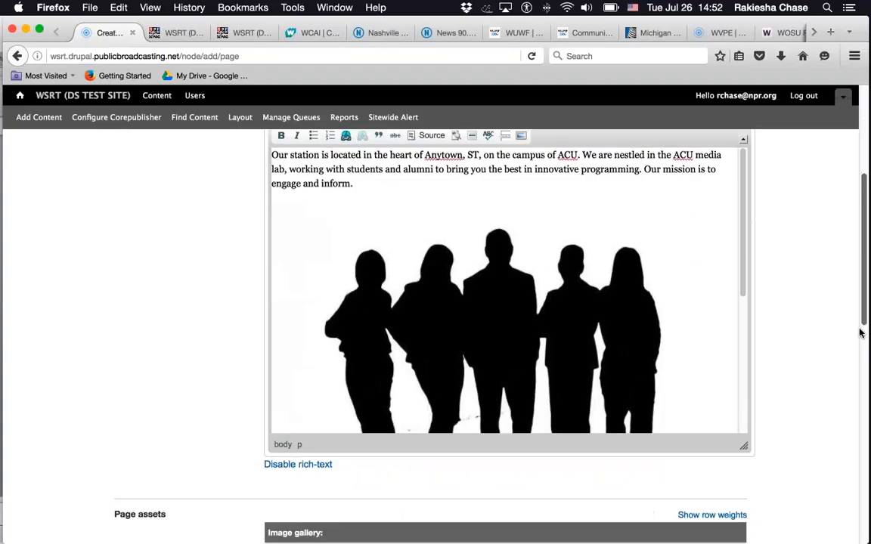
scroll(851, 409, down, 4)
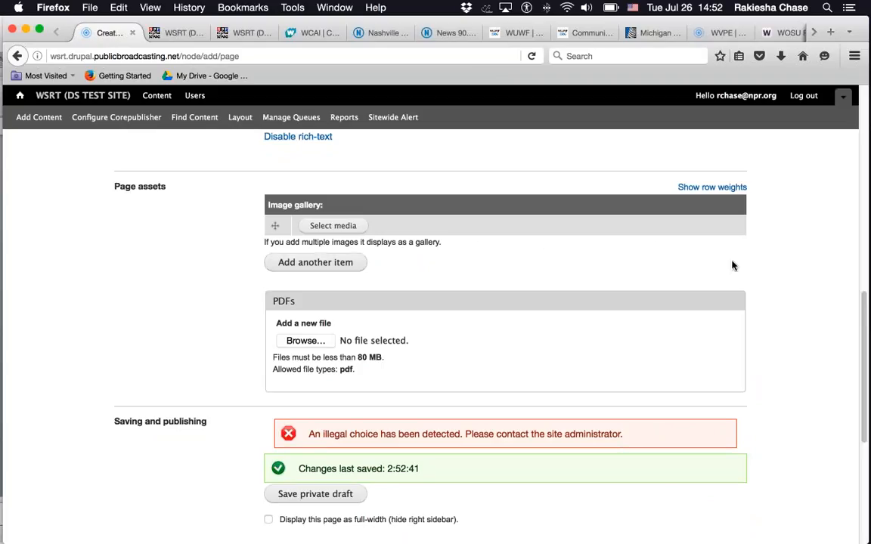
scroll(777, 299, up, 8)
drag(863, 214, 866, 249)
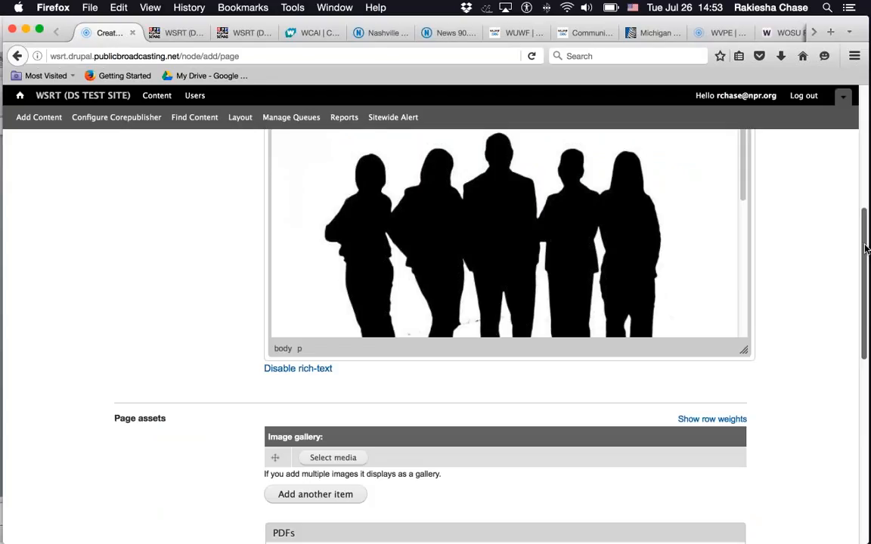
drag(866, 250, 866, 314)
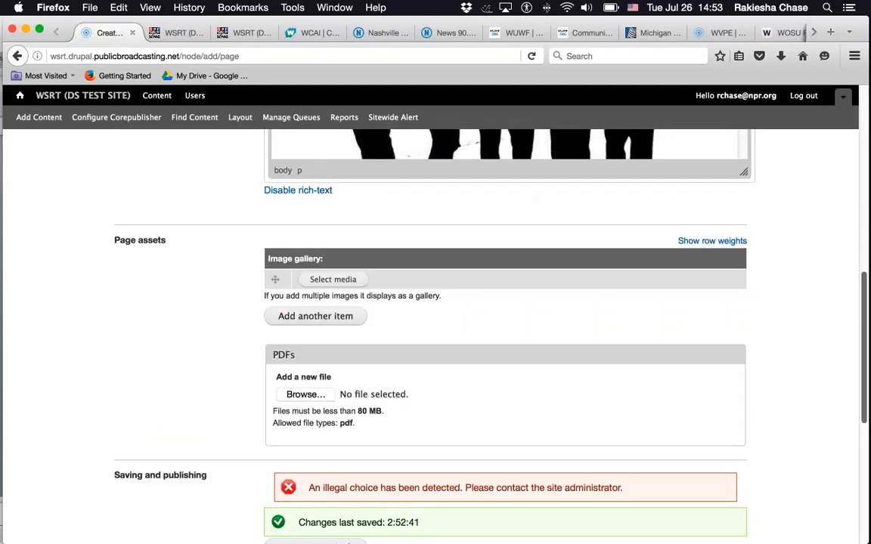
click(333, 279)
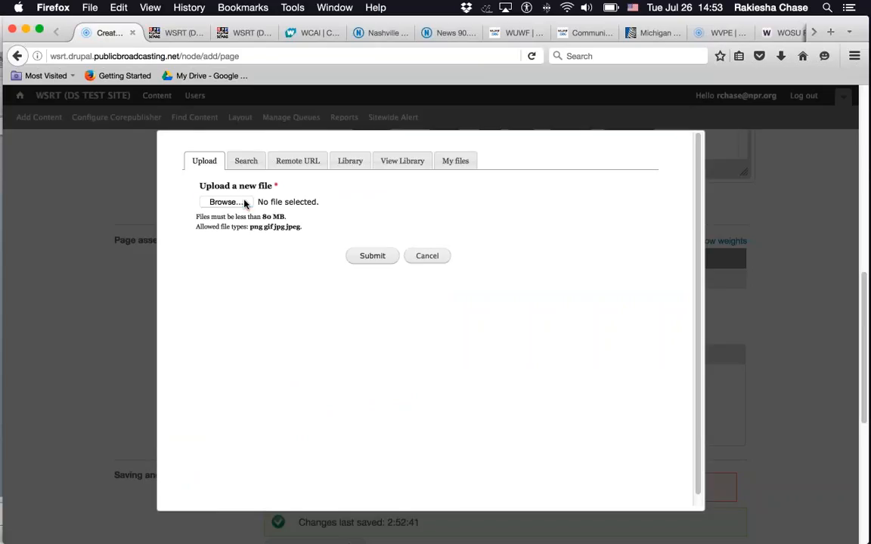
click(227, 202)
click(412, 315)
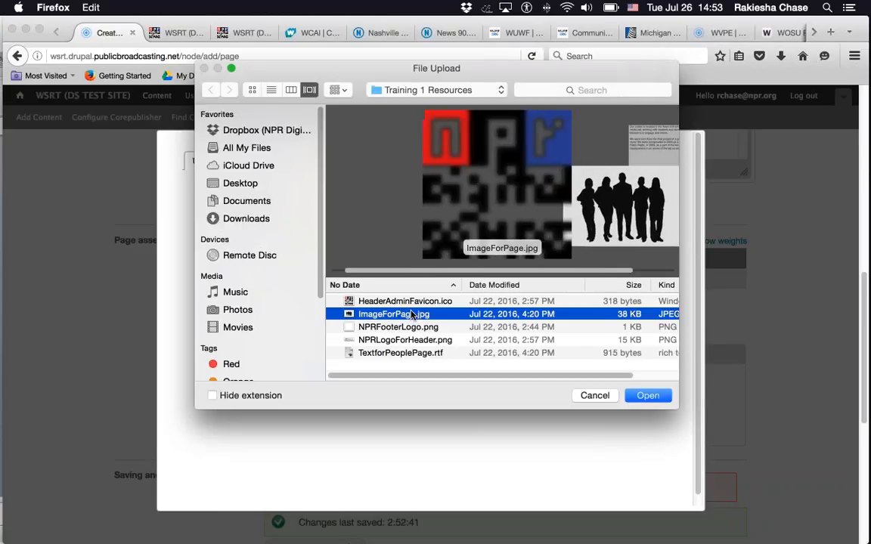
click(647, 396)
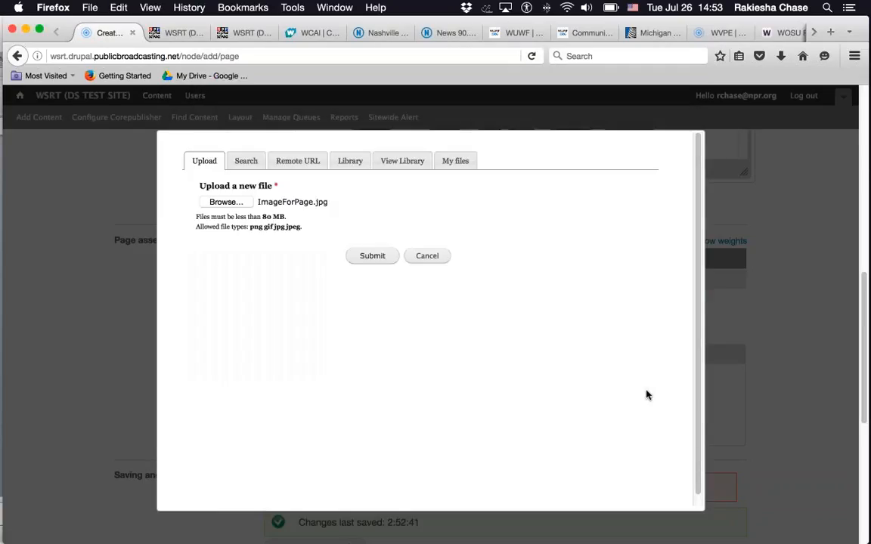
click(373, 256)
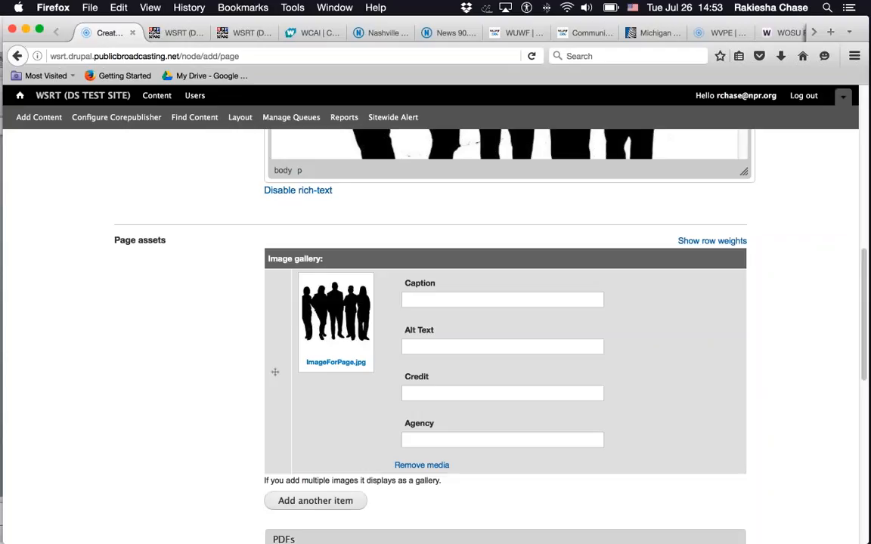
Step: Save the Testing About Us page without adding a PDF or enabling the full-width display
drag(862, 346, 868, 438)
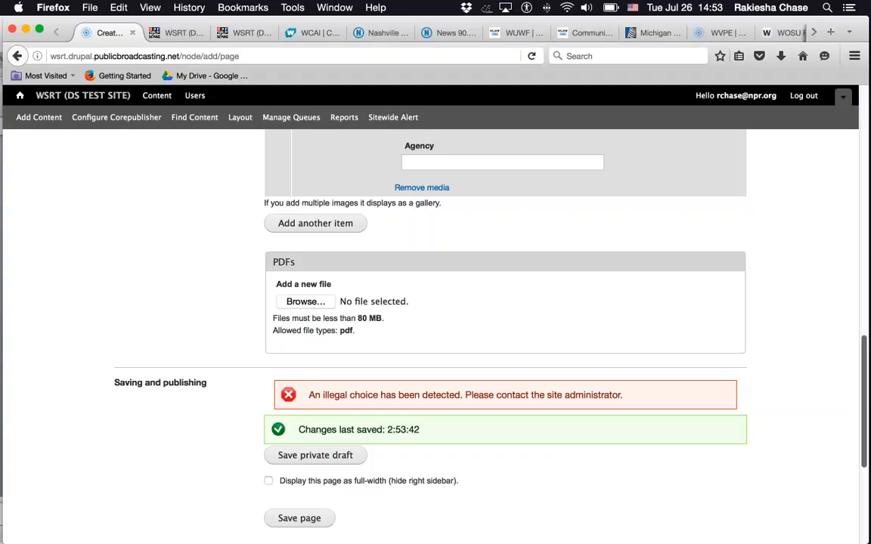
scroll(435, 318, down, 5)
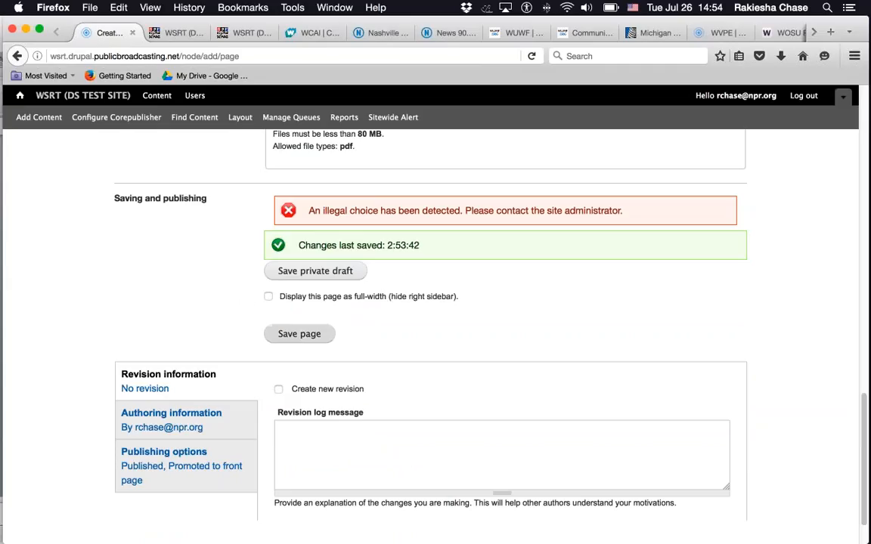
click(300, 333)
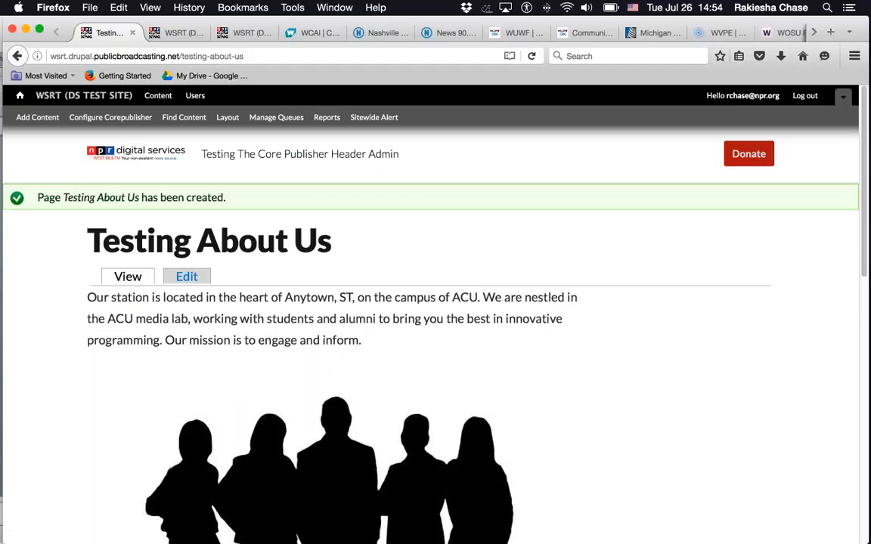
Step: Review the published Testing About Us page from title to footer, then reload its address and check the layout again
scroll(333, 340, down, 5)
scroll(332, 341, down, 3)
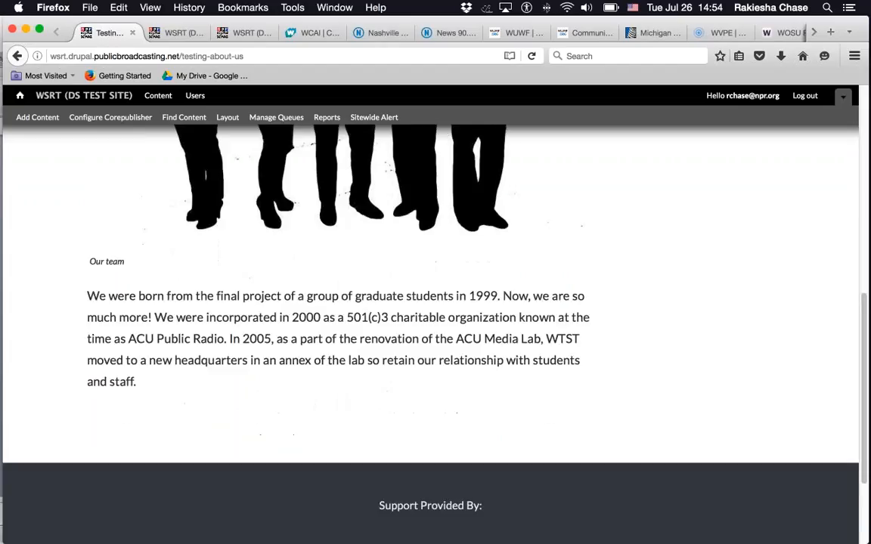
scroll(333, 340, up, 4)
scroll(333, 341, up, 5)
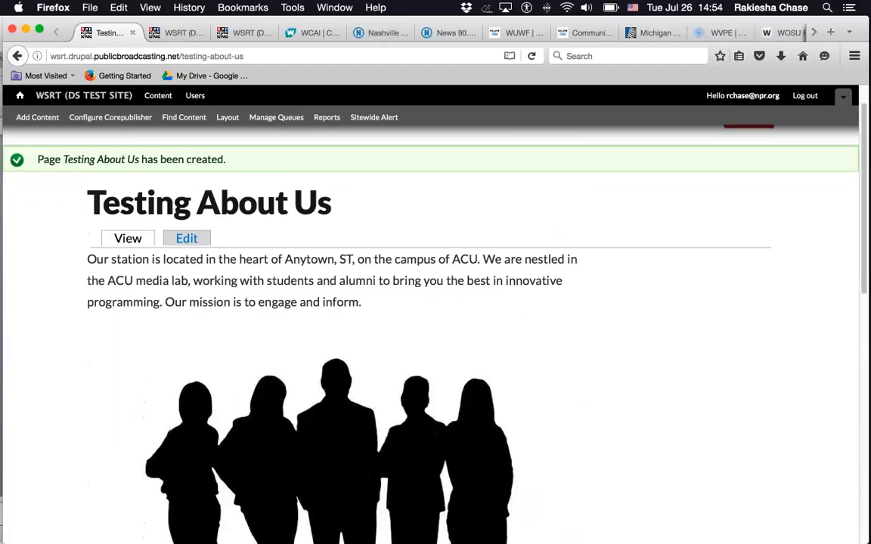
click(231, 56)
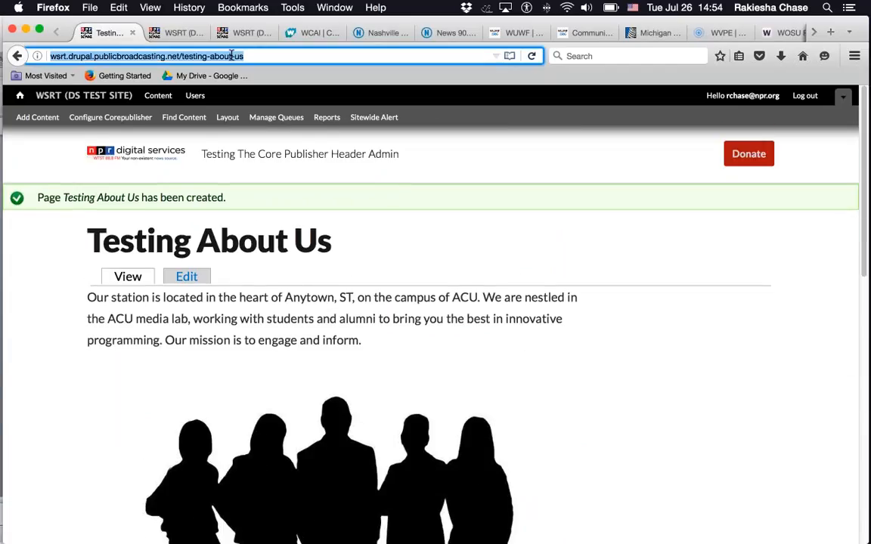
key(Return)
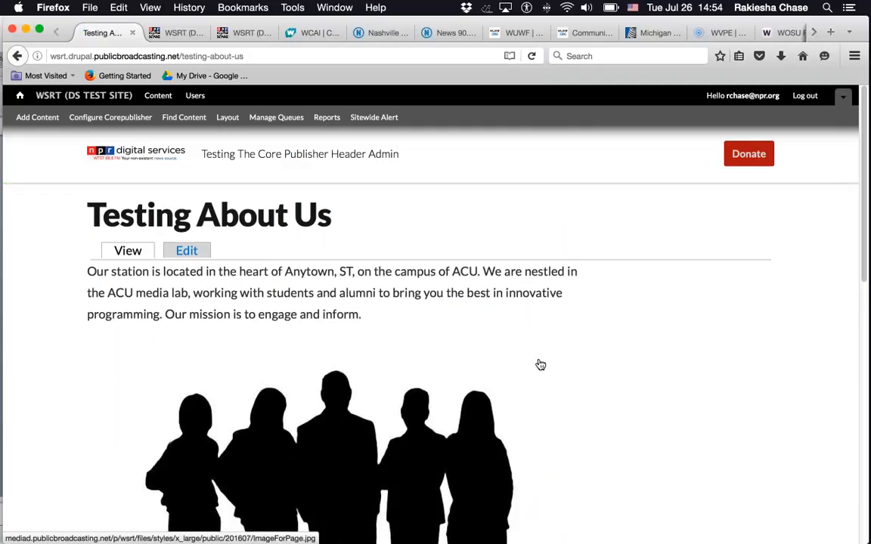
scroll(538, 364, down, 3)
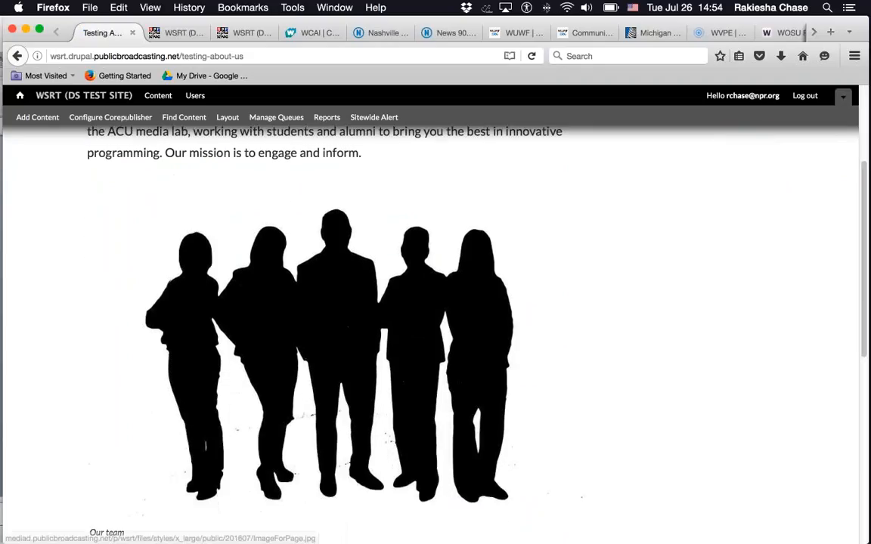
scroll(163, 257, up, 3)
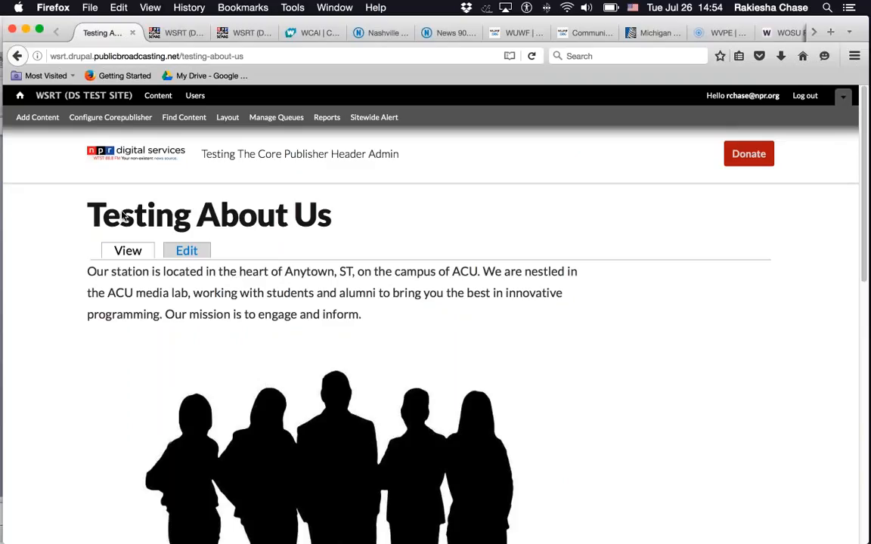
Step: Edit the Testing About Us page, replacing the period after "engage and inform" with an exclamation mark, and save the page
click(188, 250)
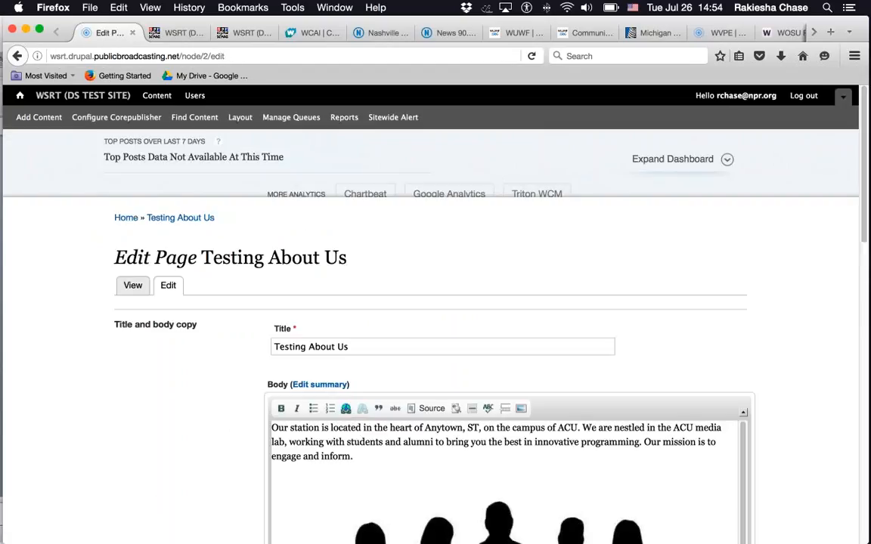
click(408, 348)
click(375, 456)
key(BackSpace)
text(!)
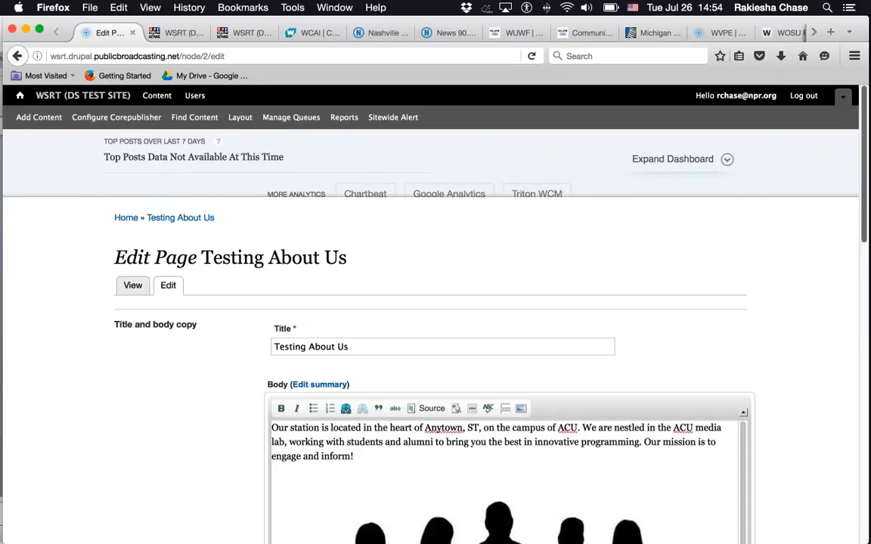
drag(865, 238, 868, 492)
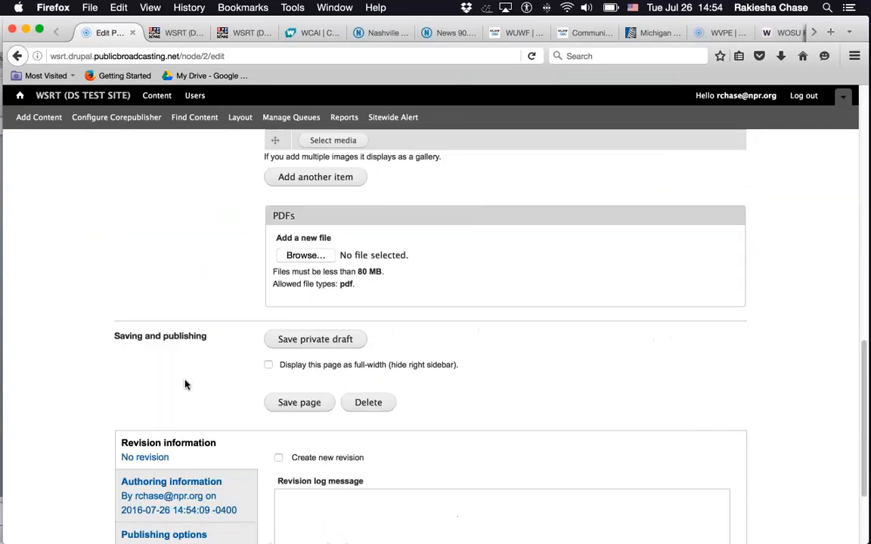
click(299, 403)
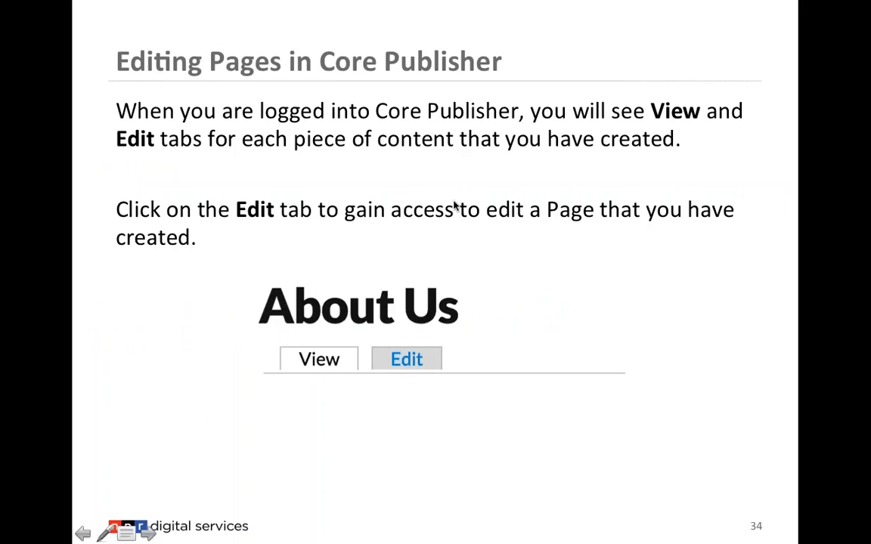
click(455, 206)
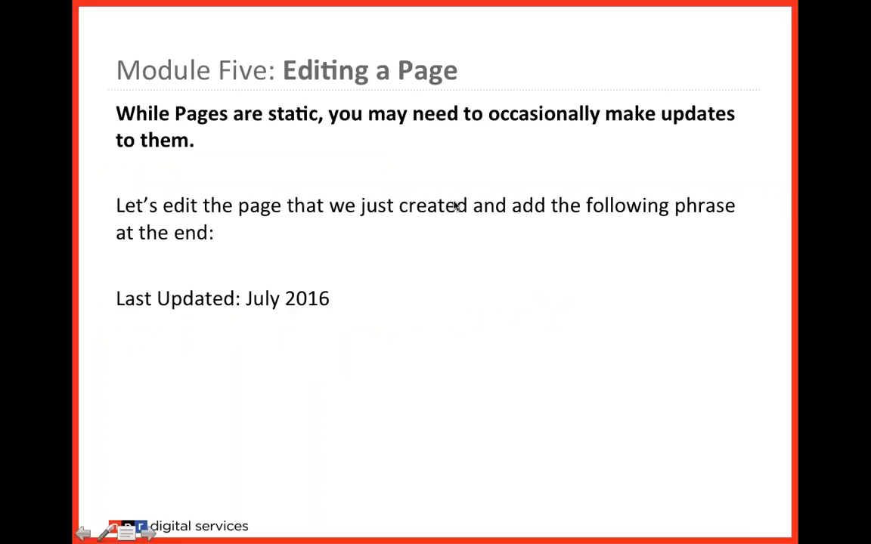
click(454, 205)
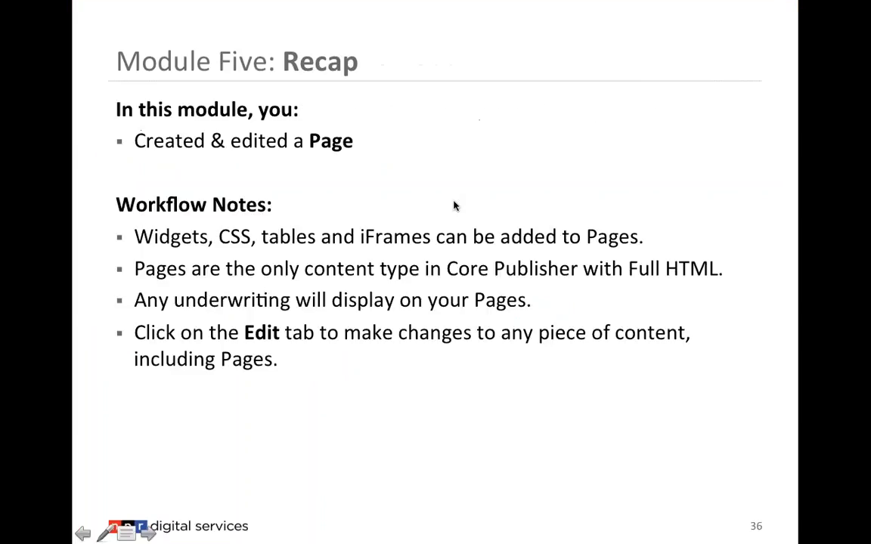